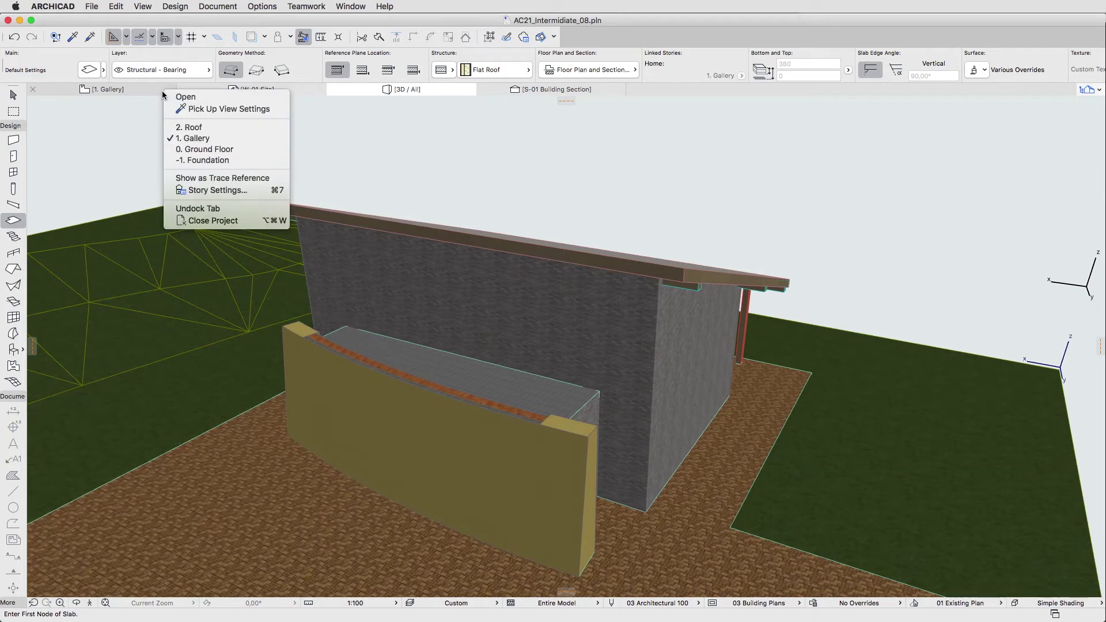
- Open the -1. Foundation plan and trace the story above it with transparent fills
left_click(171, 160)
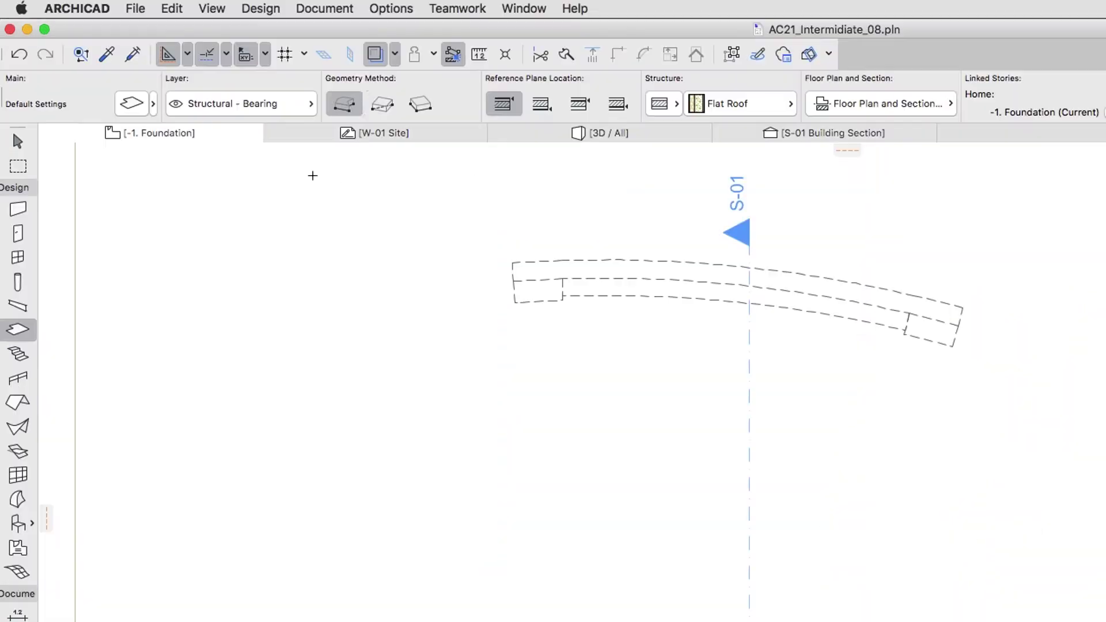
left_click(395, 55)
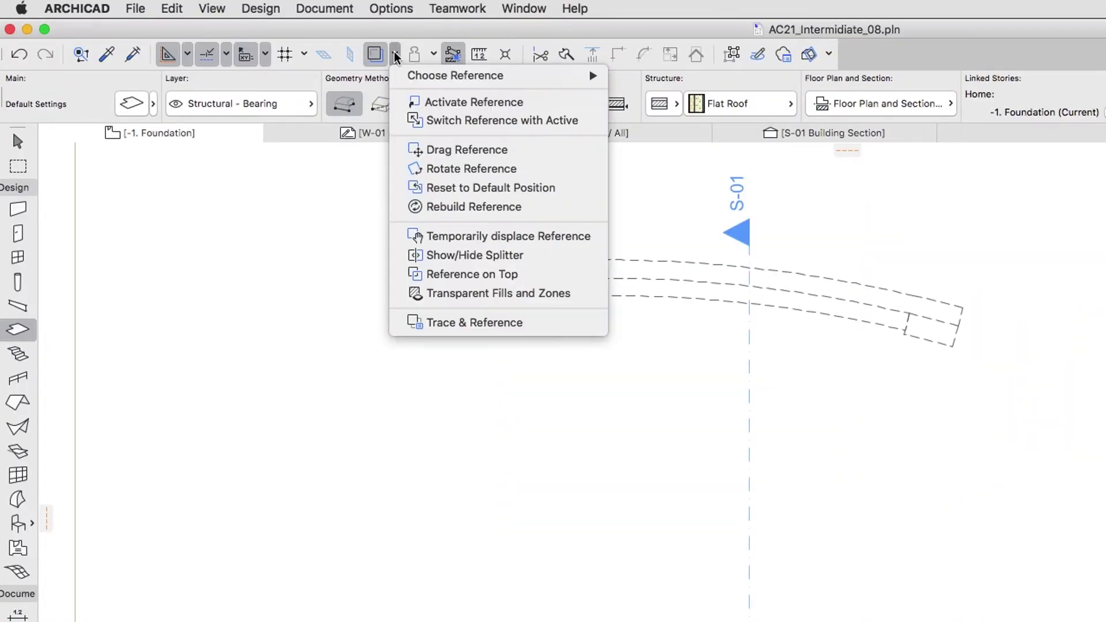
mouse_move(399, 81)
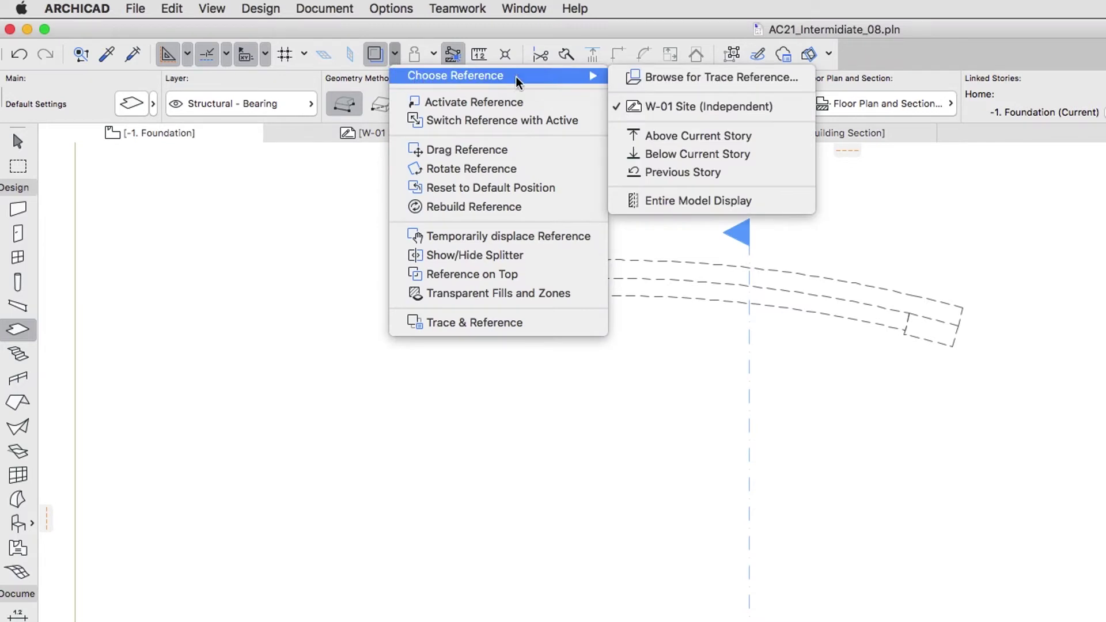
left_click(625, 138)
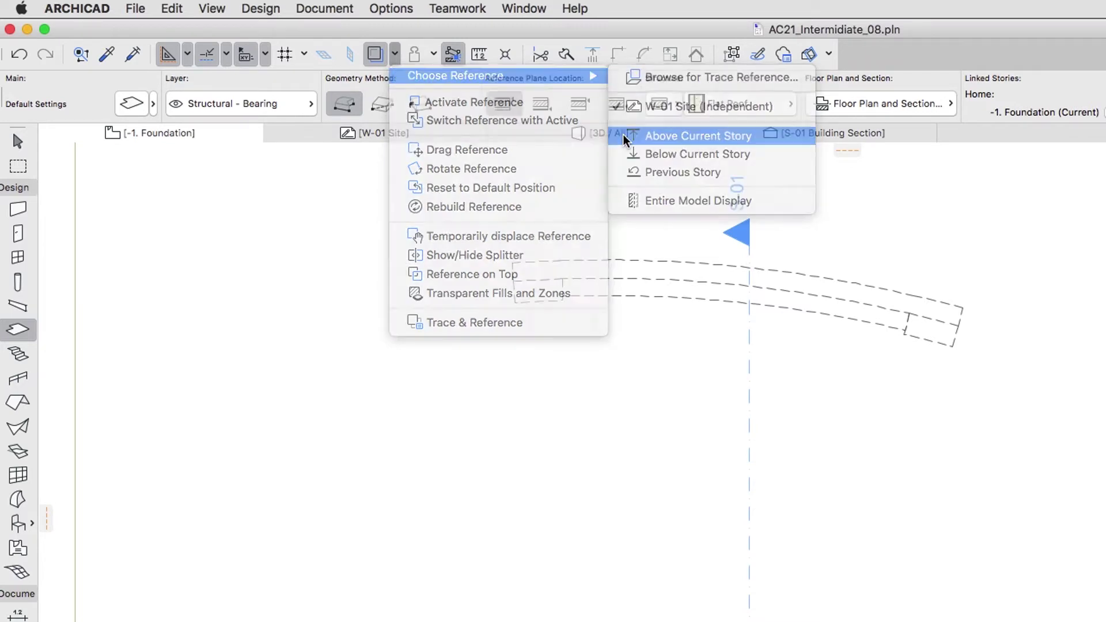
left_click(397, 57)
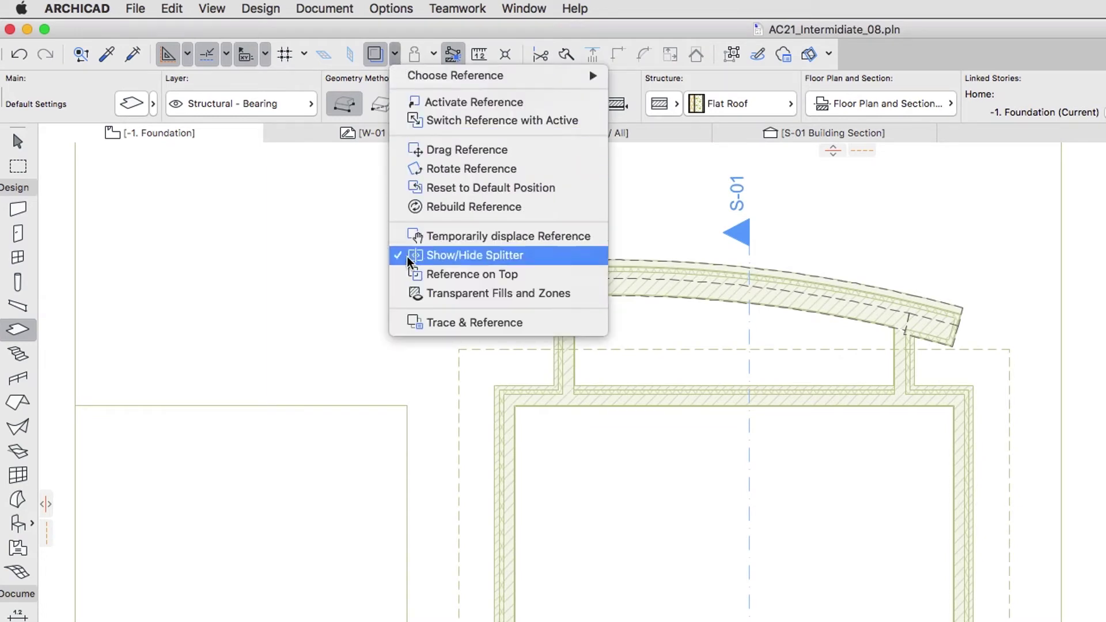
left_click(407, 294)
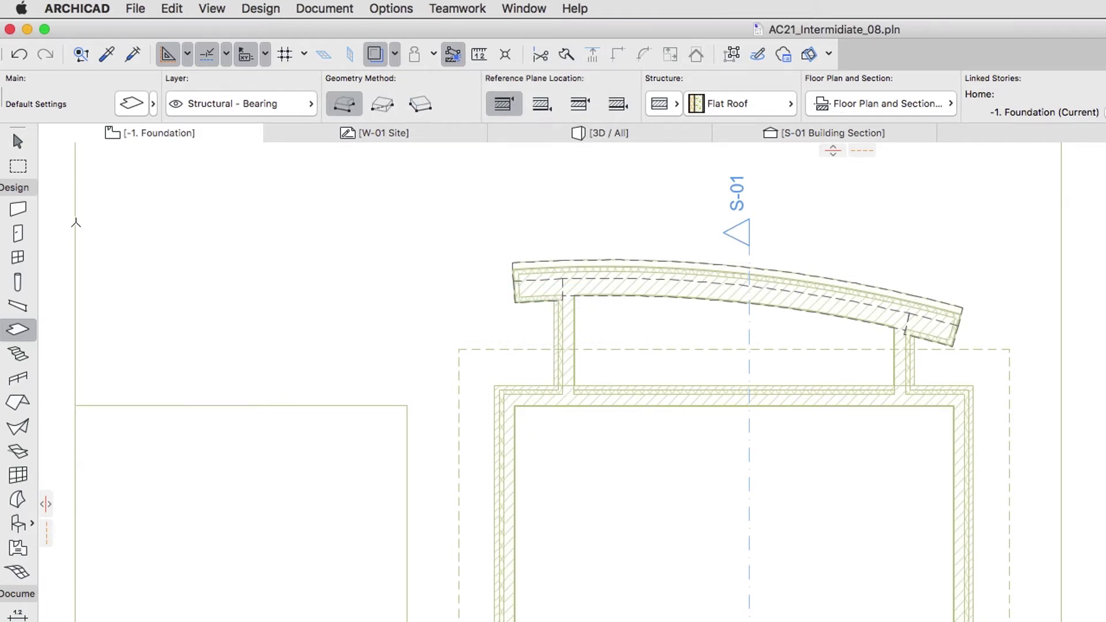
- Select the Wall tool and browse its Favorites to the Lesson 08 folder
left_click(11, 212)
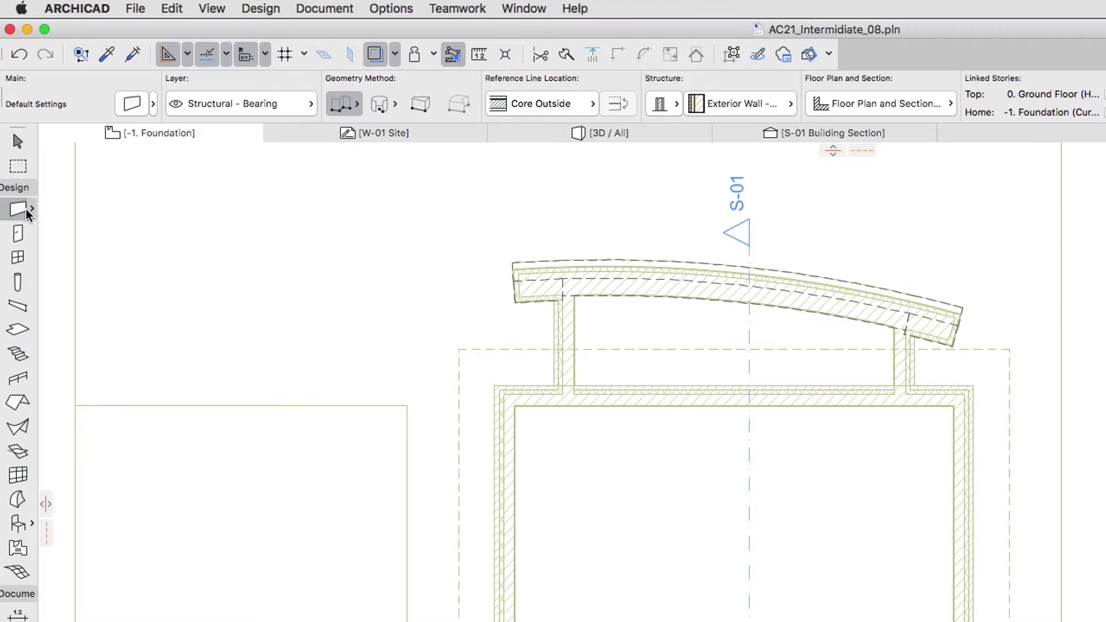
left_click(31, 210)
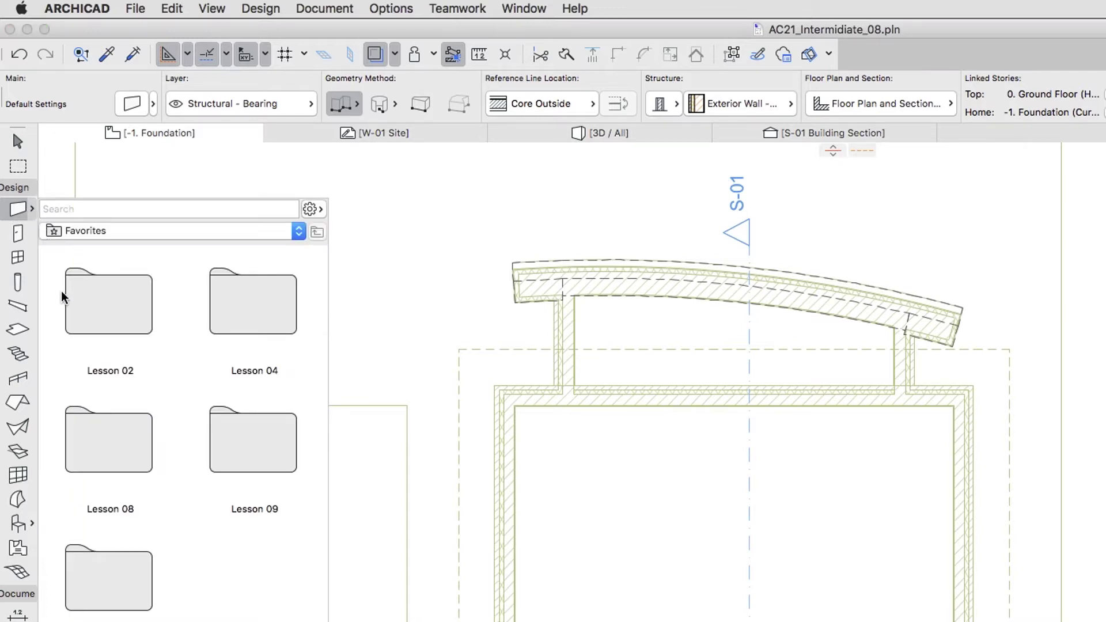
double_click(90, 431)
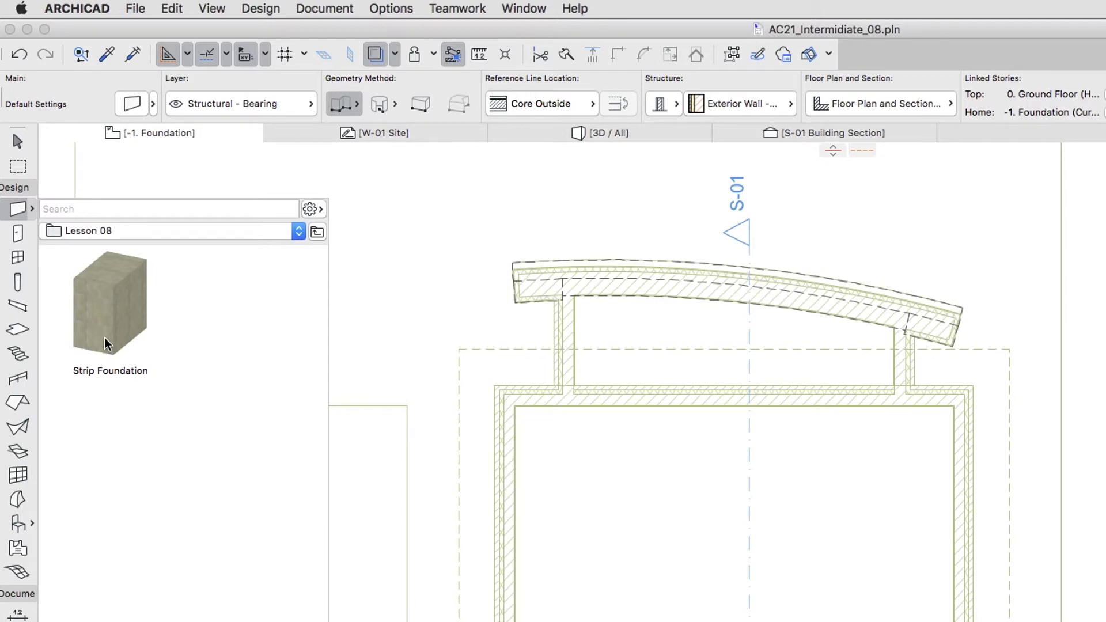
left_click(20, 214)
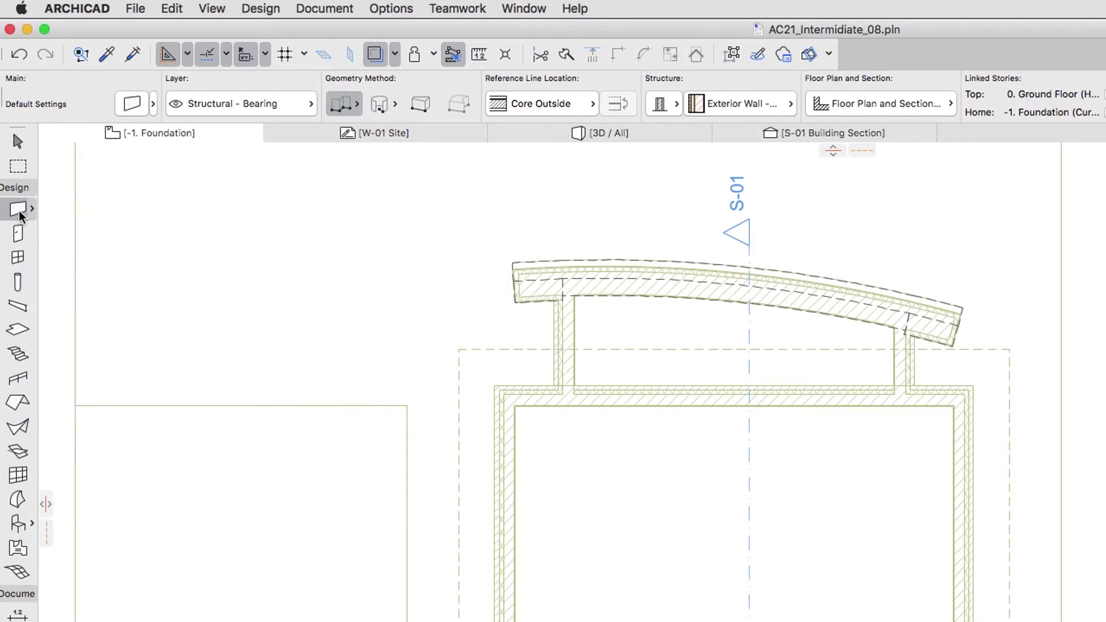
- In Wall Default Settings, set the top offset to -100 and the bottom offset to 0
double_click(20, 214)
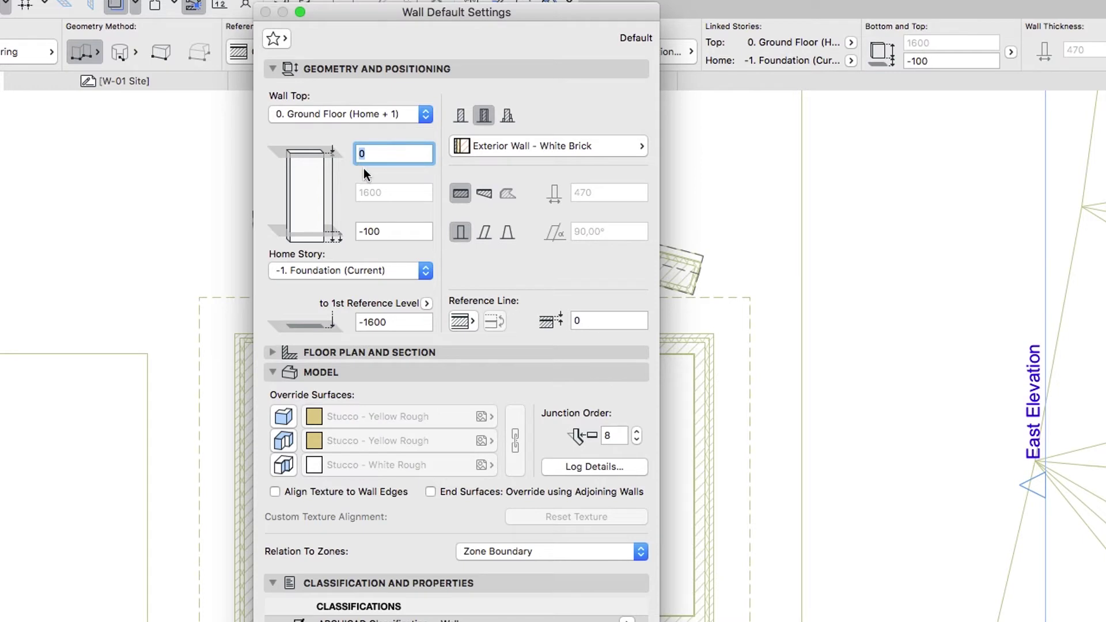
type("-100")
left_click(364, 231)
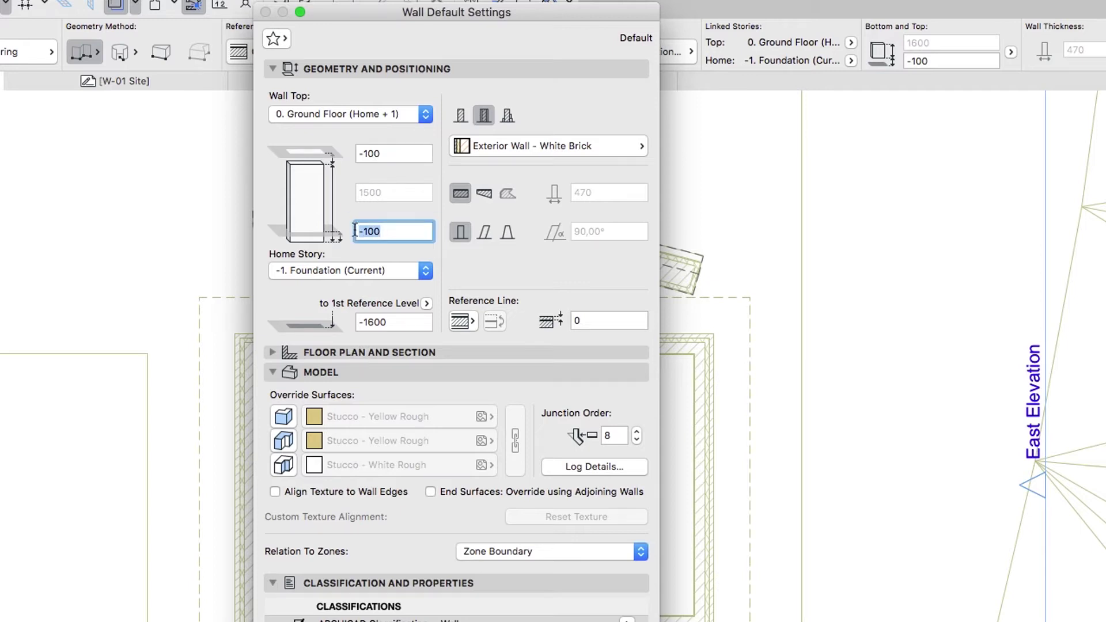
type("0")
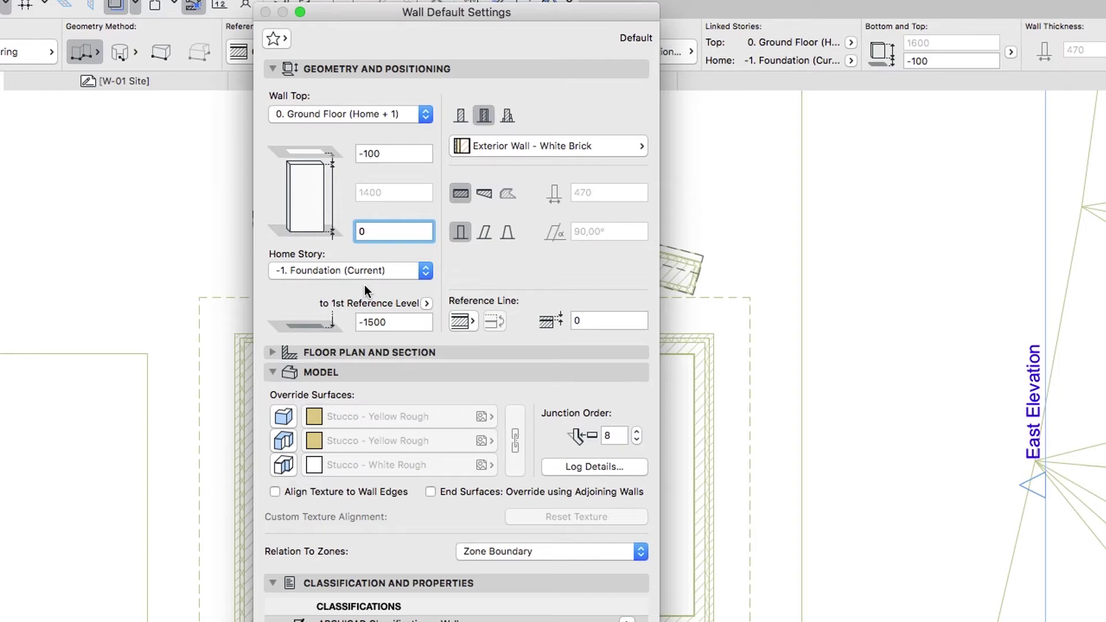
- Make the wall a basic Reinforced Concrete - Structural wall, 600 thick
left_click(461, 119)
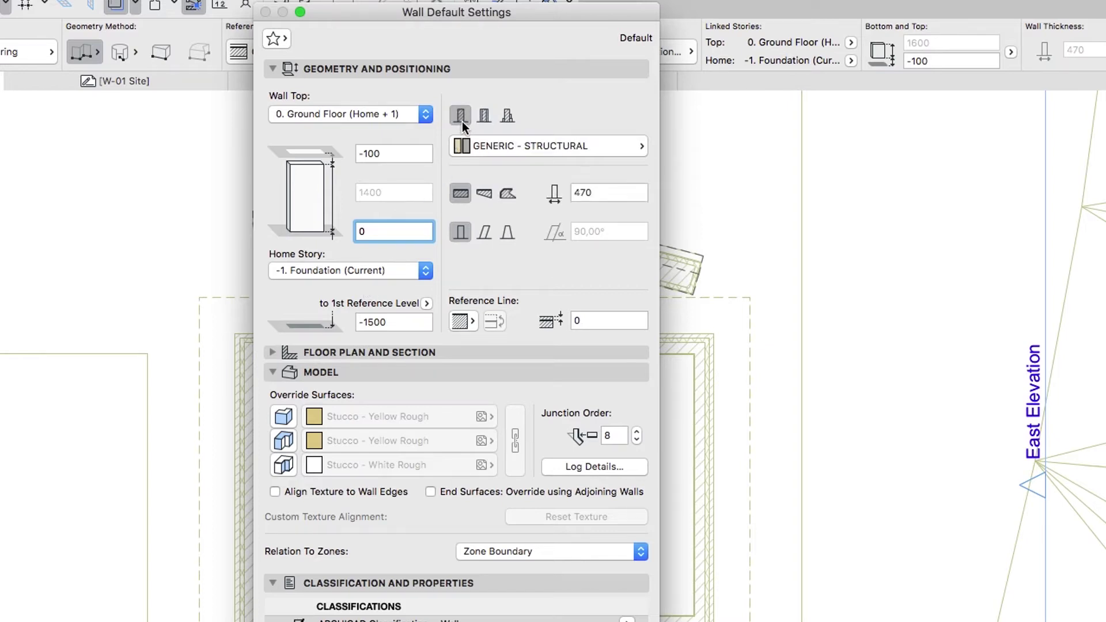
left_click(487, 147)
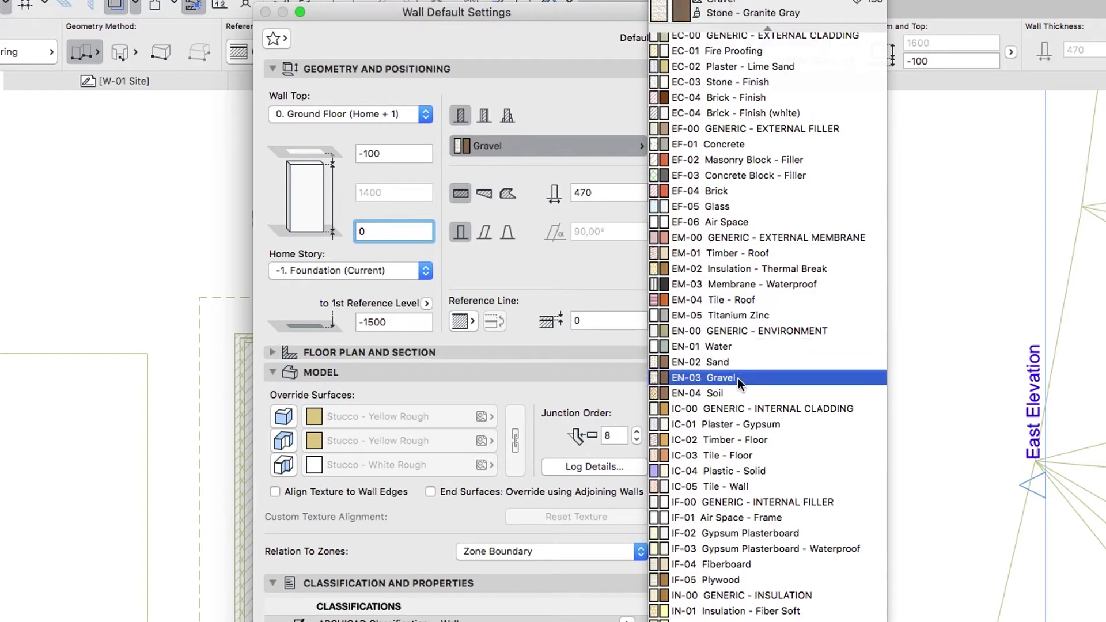
left_click(720, 619)
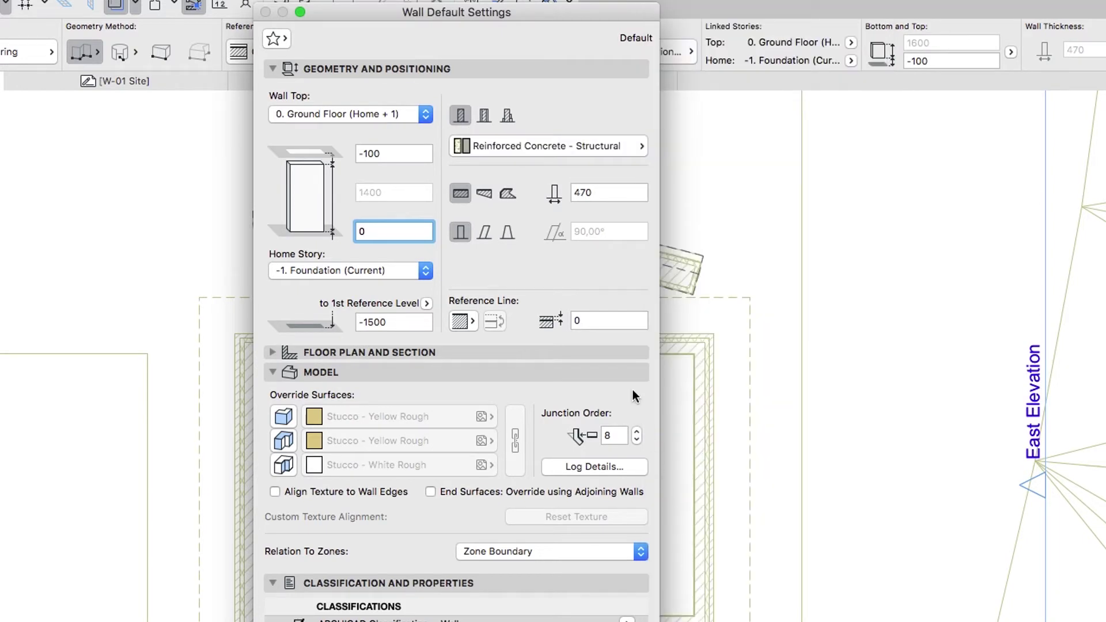
double_click(605, 199)
type("600")
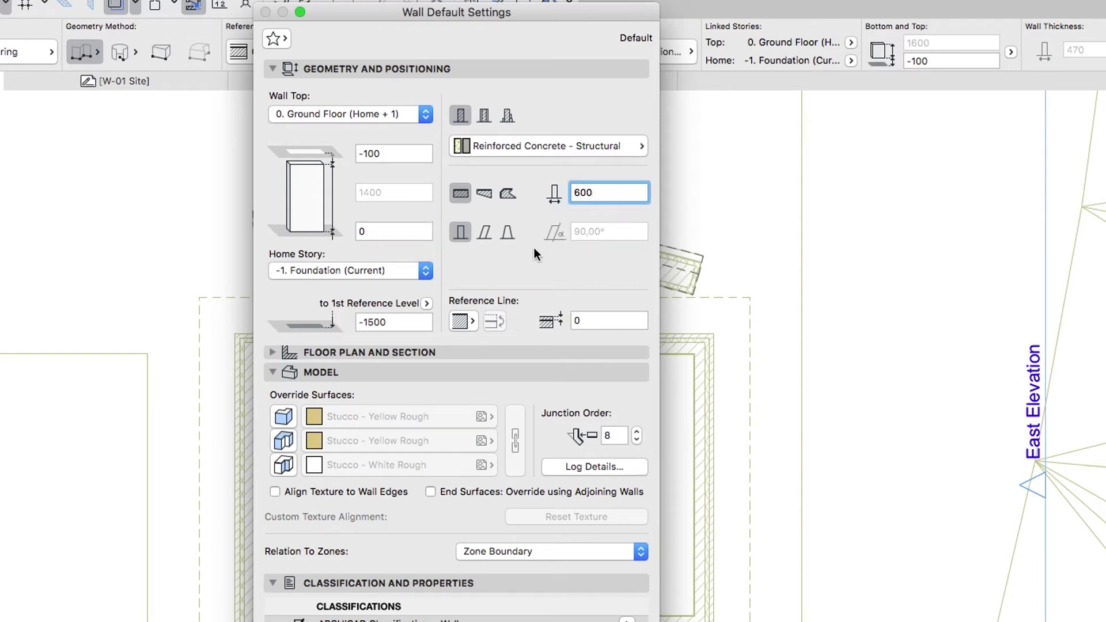
- Set the reference line to Inside Face with a 50 offset
left_click(468, 322)
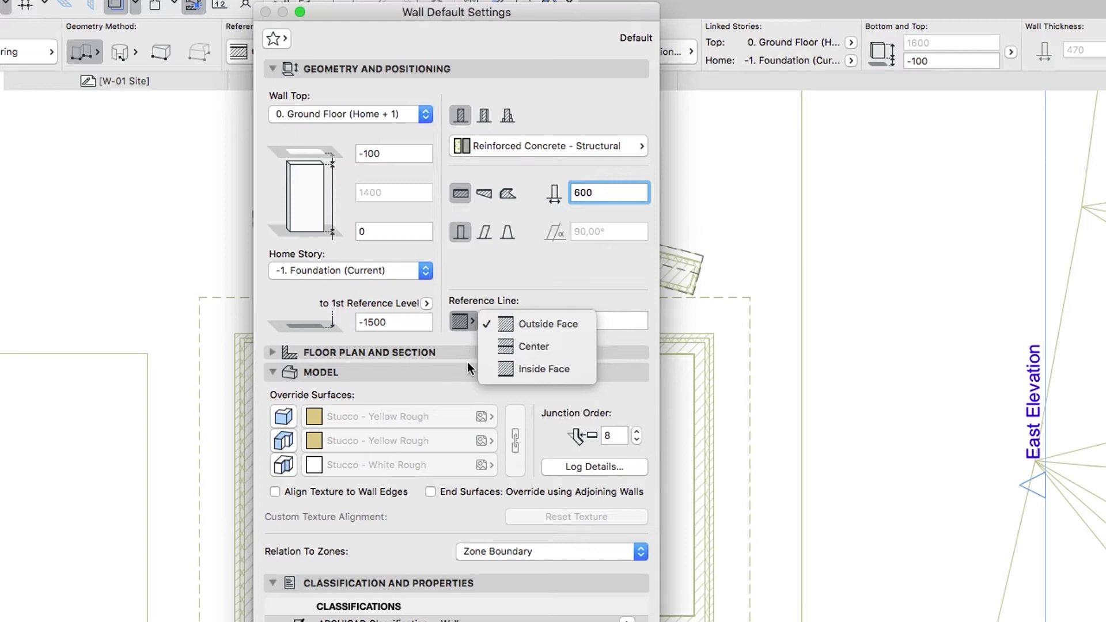
left_click(489, 371)
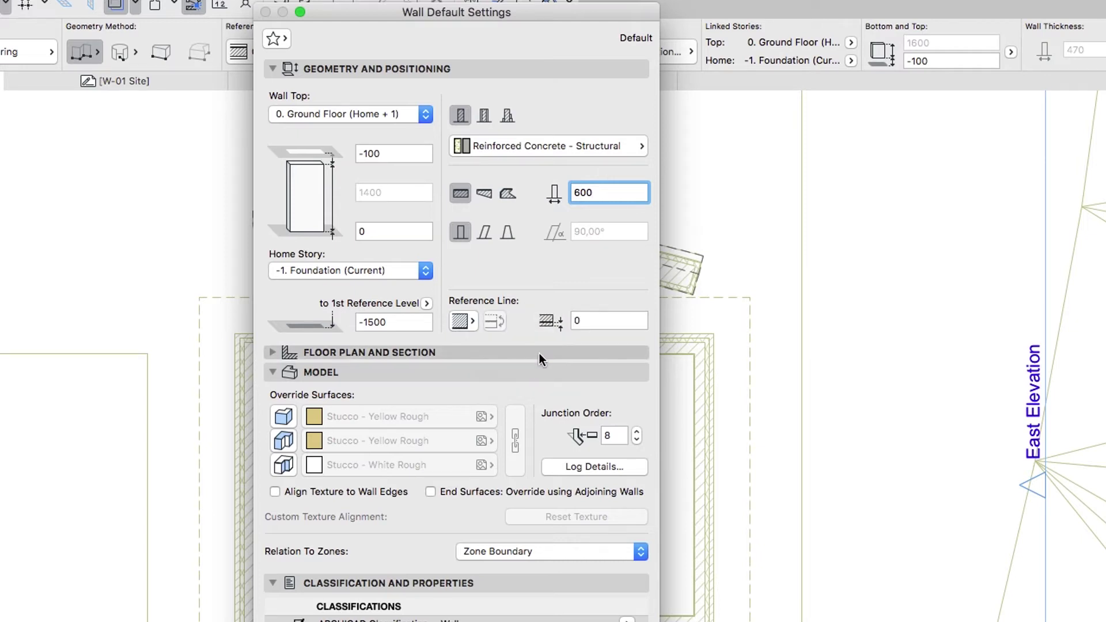
left_click(583, 321)
type("50")
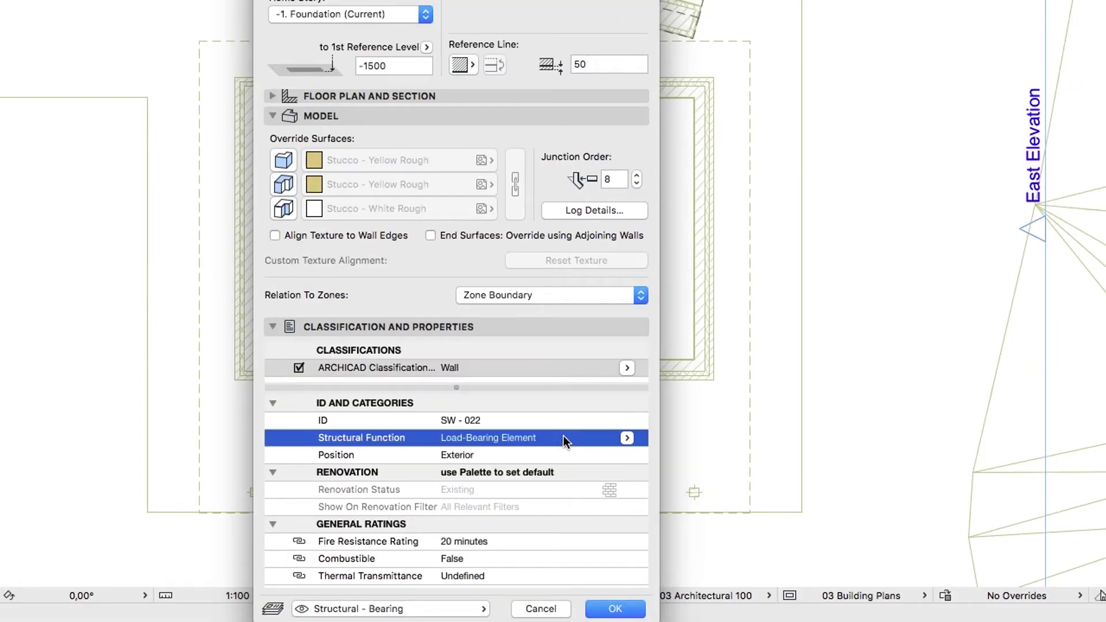
- Classify the wall as Footing and accept the new wall defaults
left_click(563, 436)
left_click(564, 454)
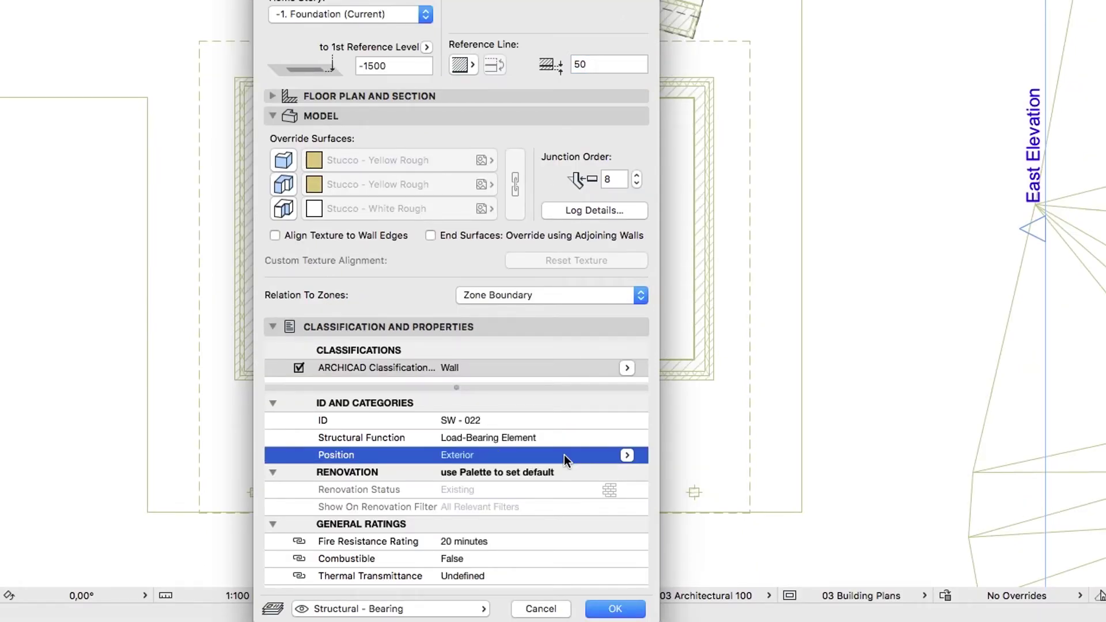
left_click(627, 367)
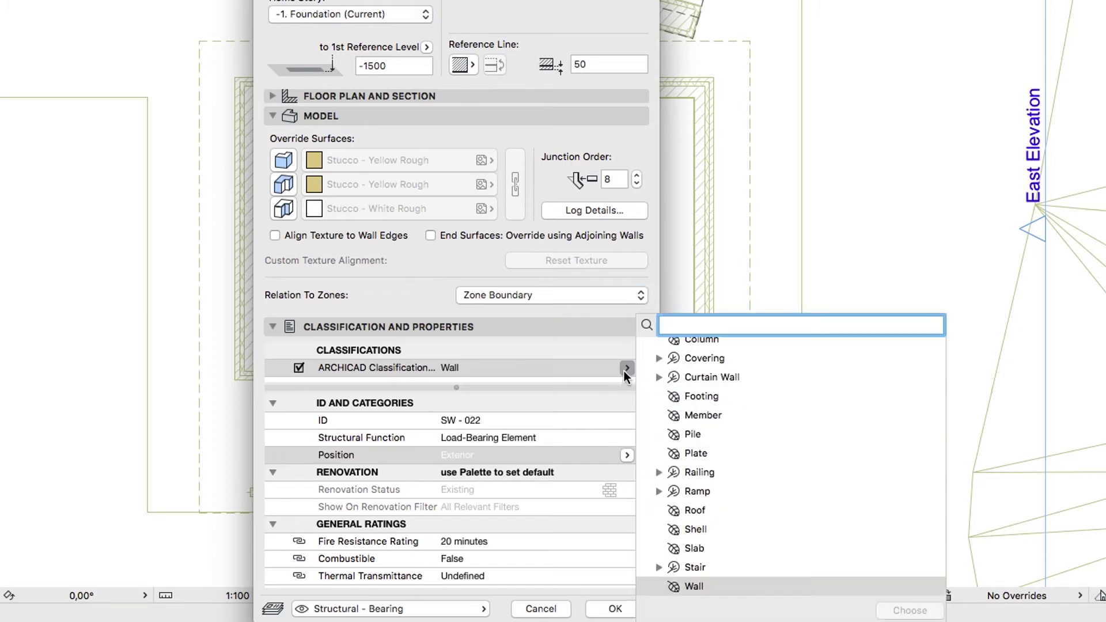
type("foot")
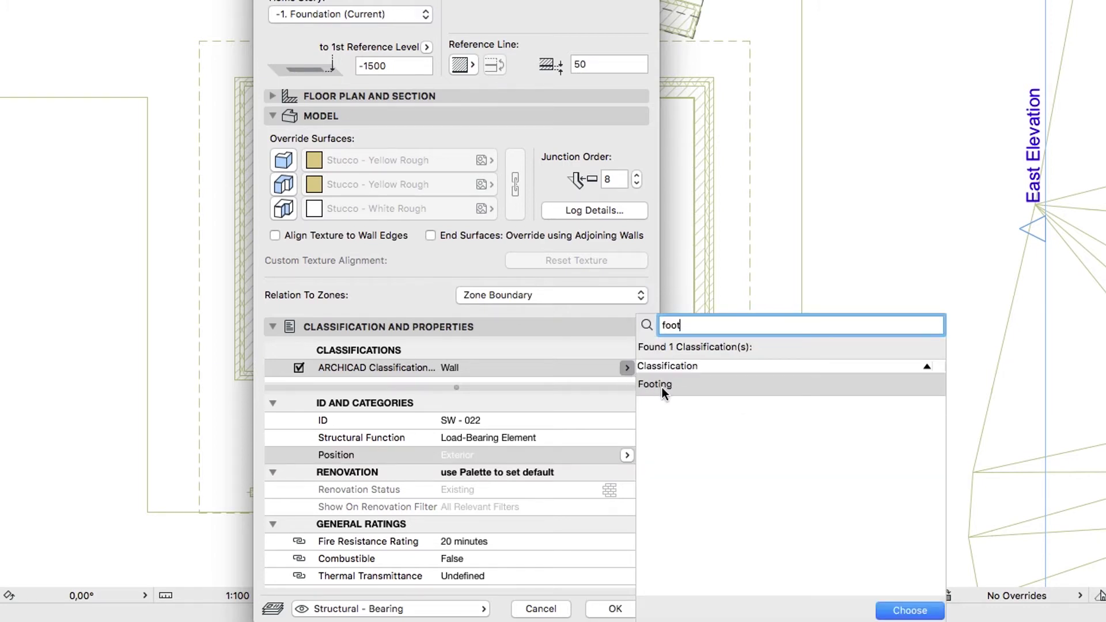
left_click(687, 386)
key("Return")
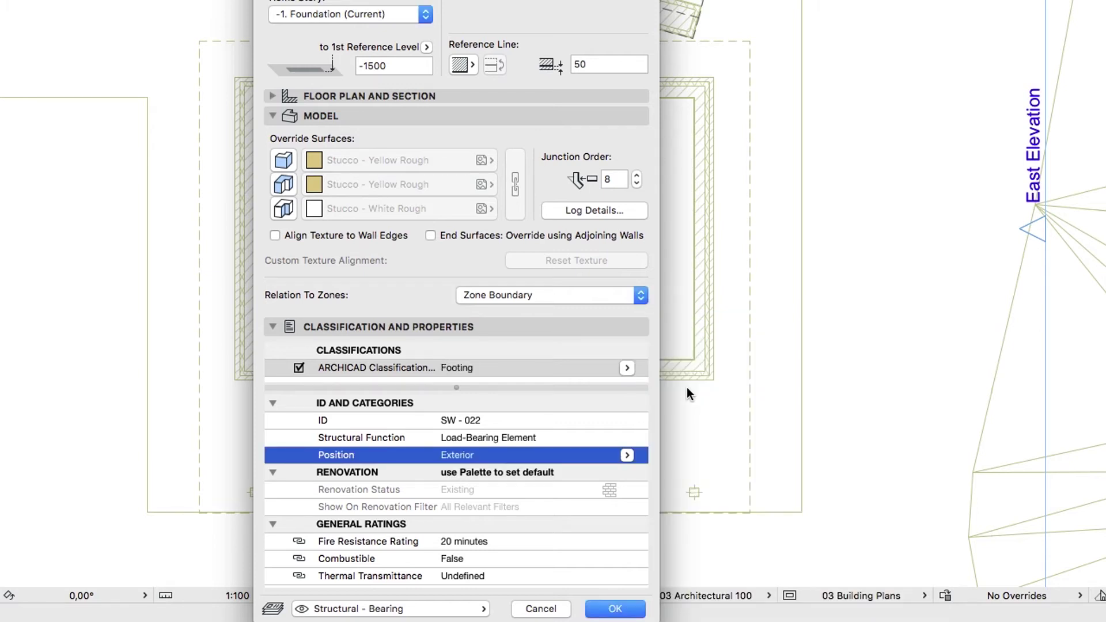
left_click(632, 606)
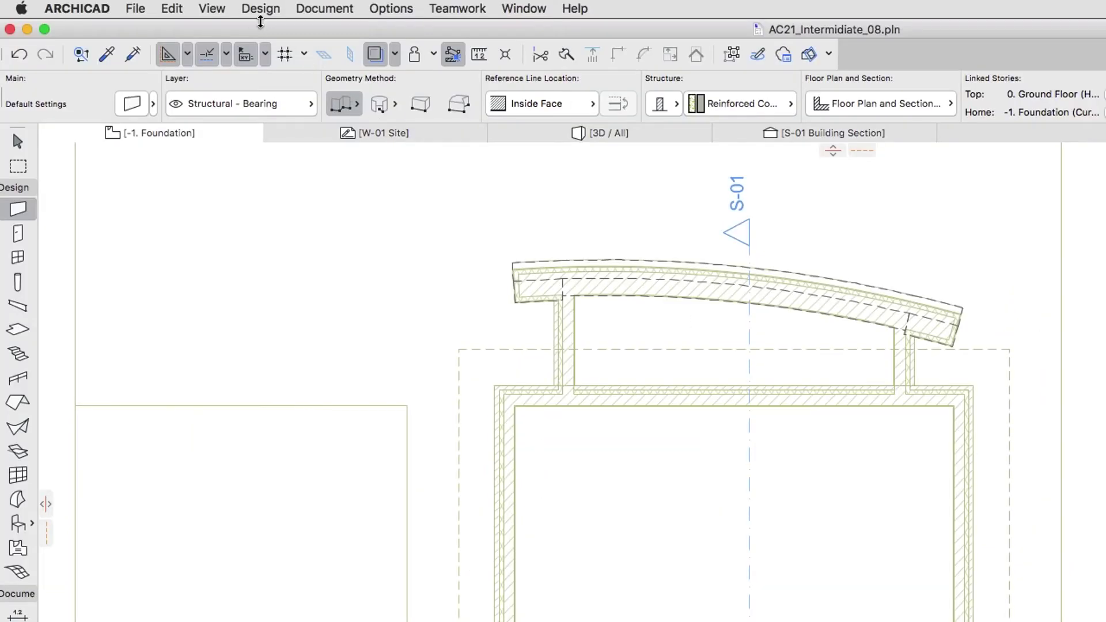
- Turn on Wall & Beam Reference Lines in the On-Screen View Options
left_click(224, 15)
mouse_move(230, 31)
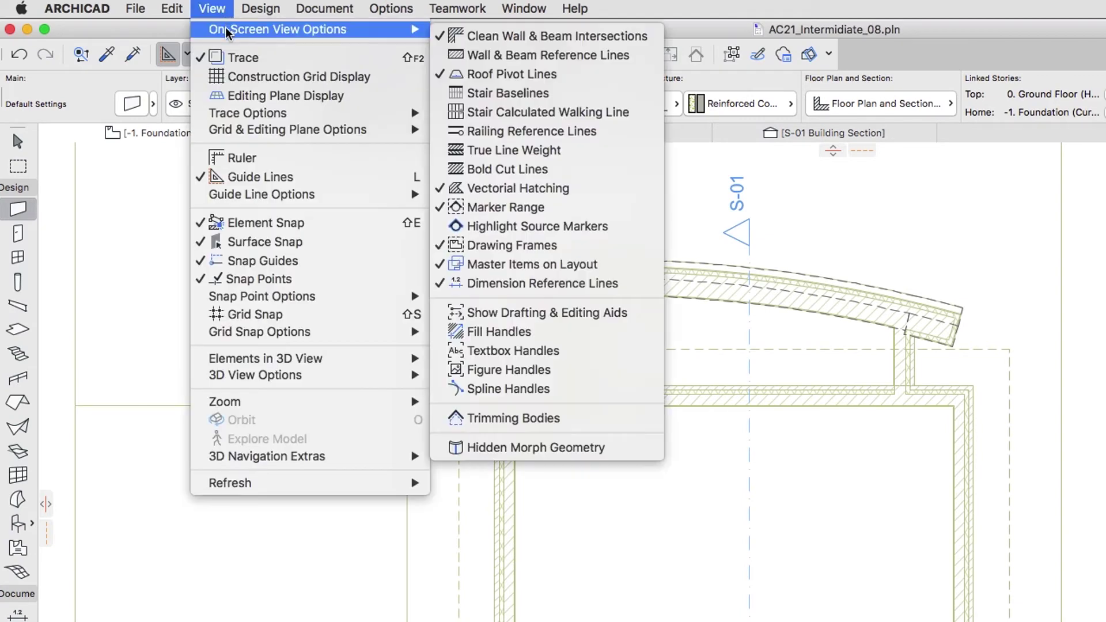
left_click(444, 58)
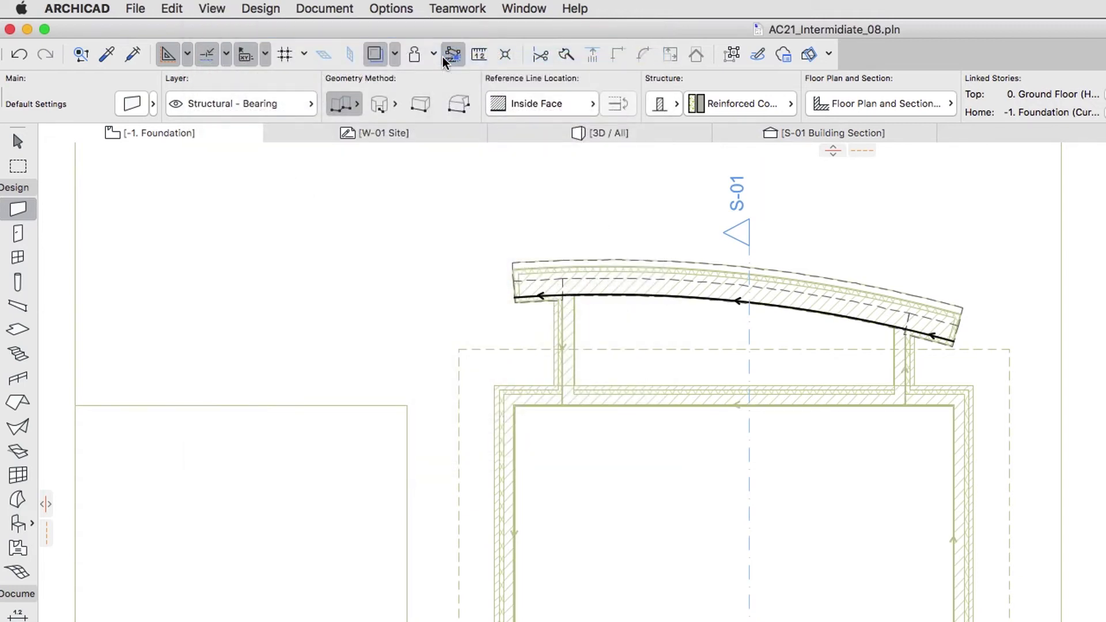
left_click(354, 104)
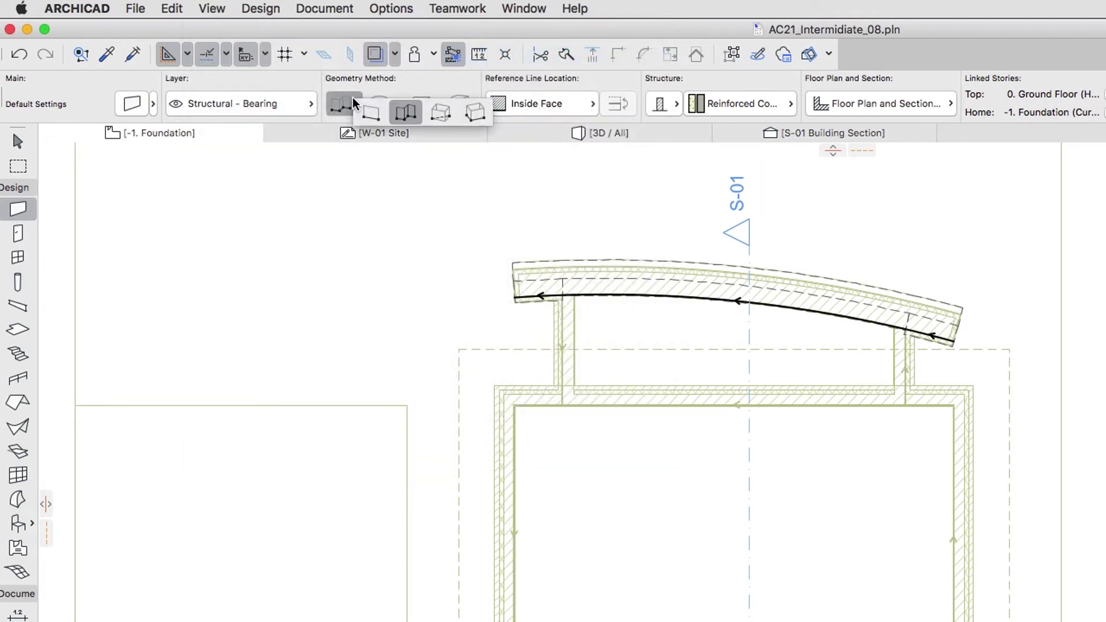
- Draw a closed polywall footing through the room's four inner corners, ending at the start
left_click(355, 104)
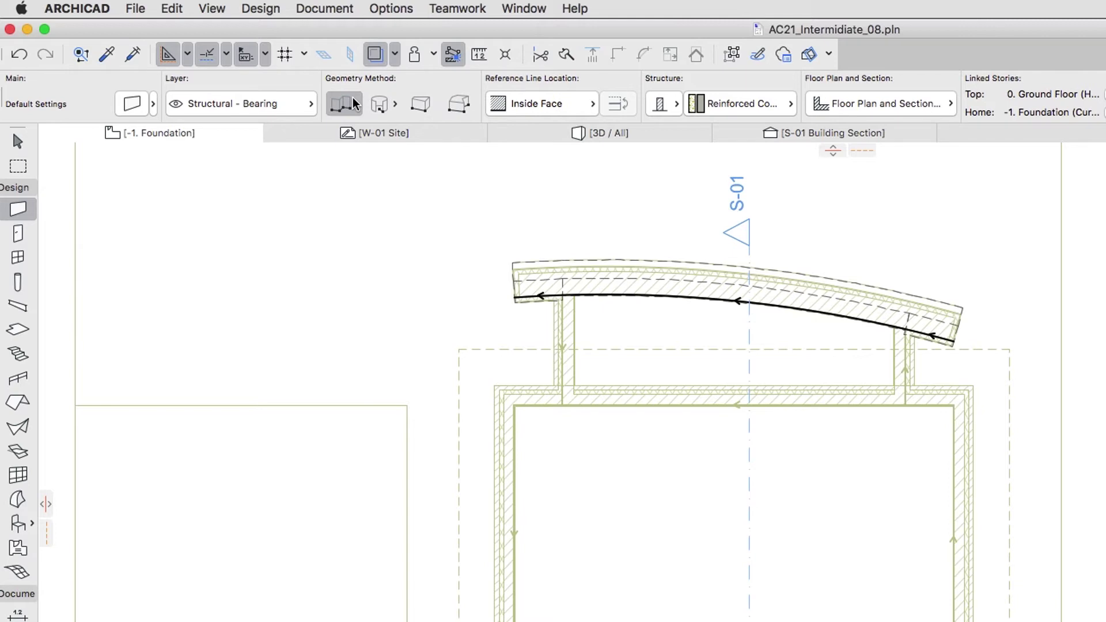
scroll(555, 433, "up", 3)
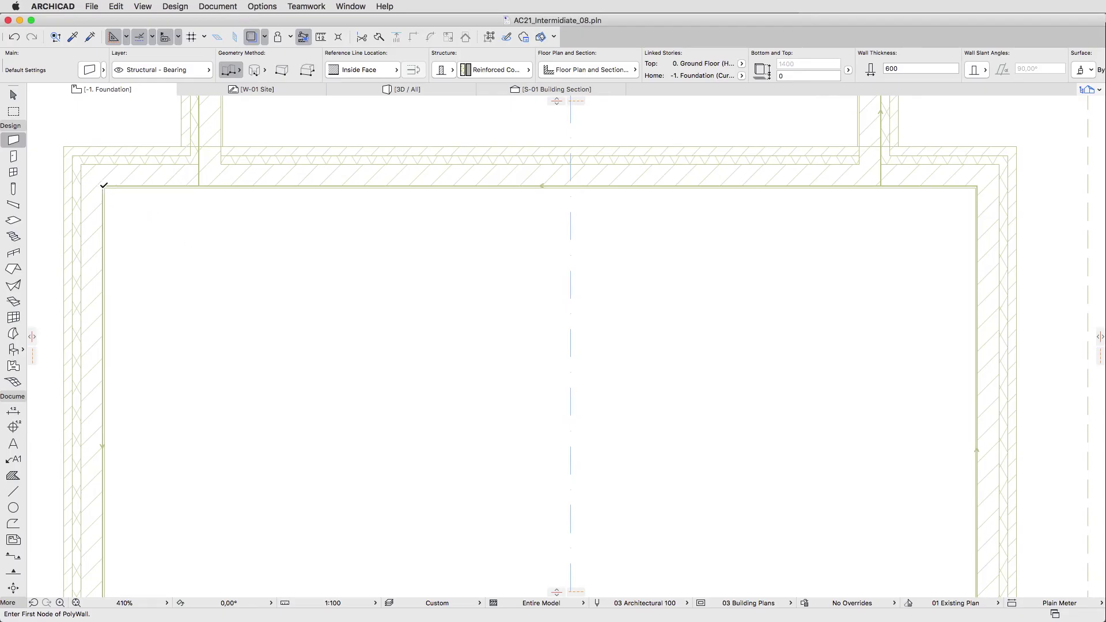
left_click(103, 186)
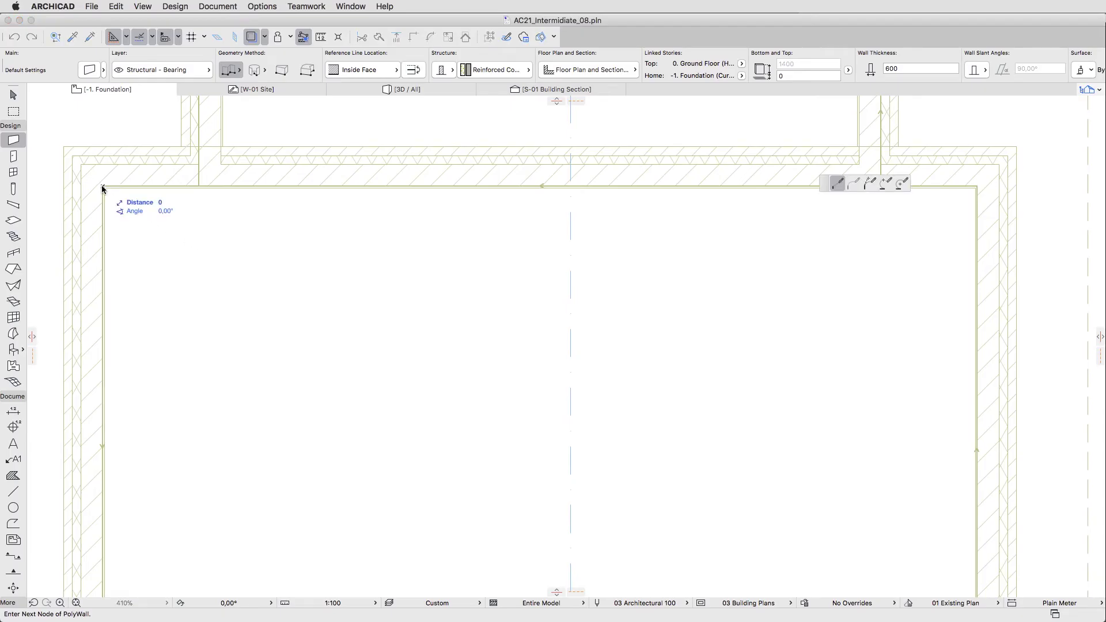
scroll(150, 498, "down", 10)
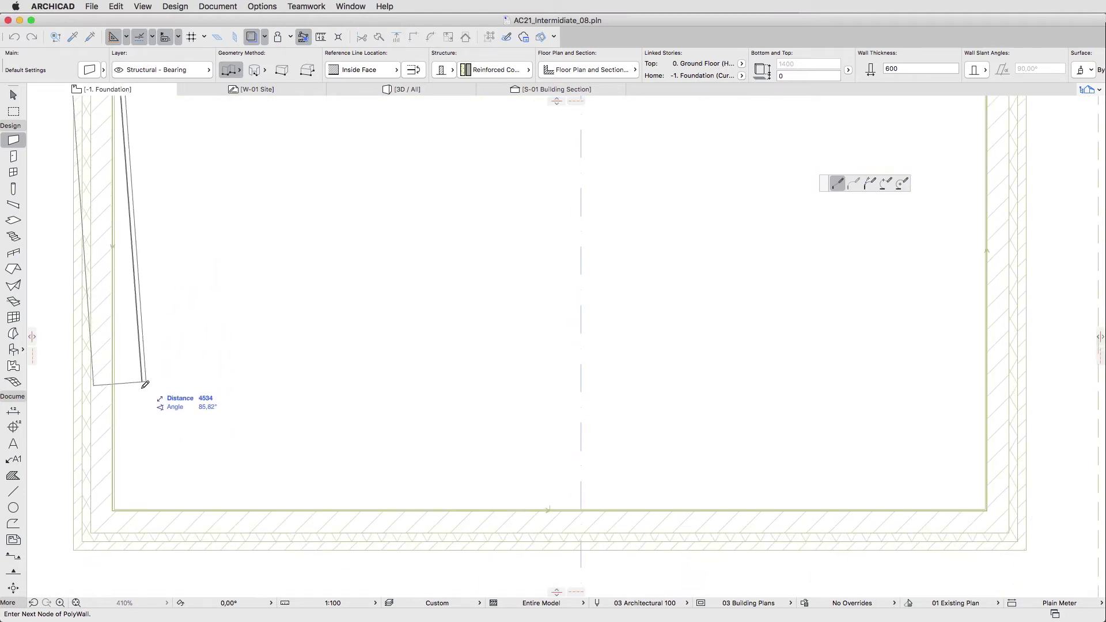
left_click(113, 509)
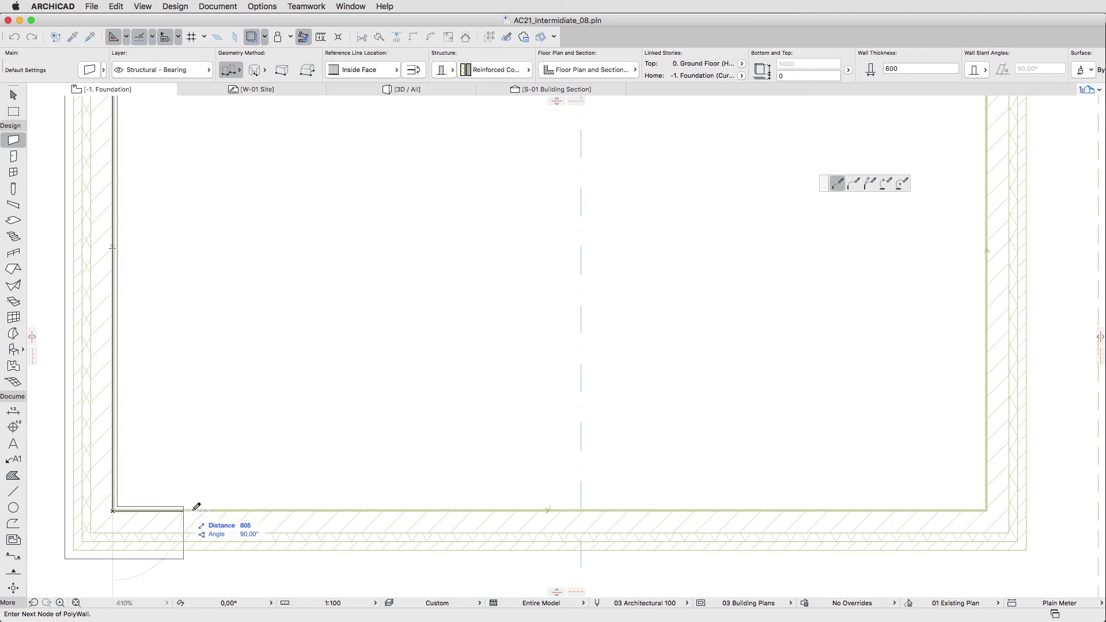
left_click(986, 510)
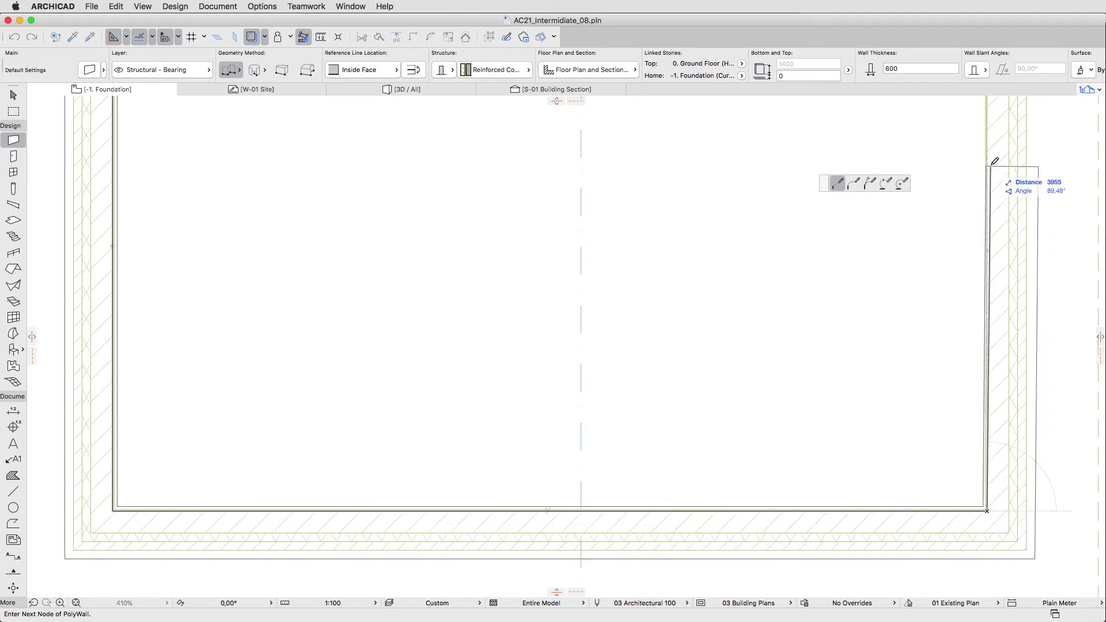
middle_click_drag(990, 173, 987, 603)
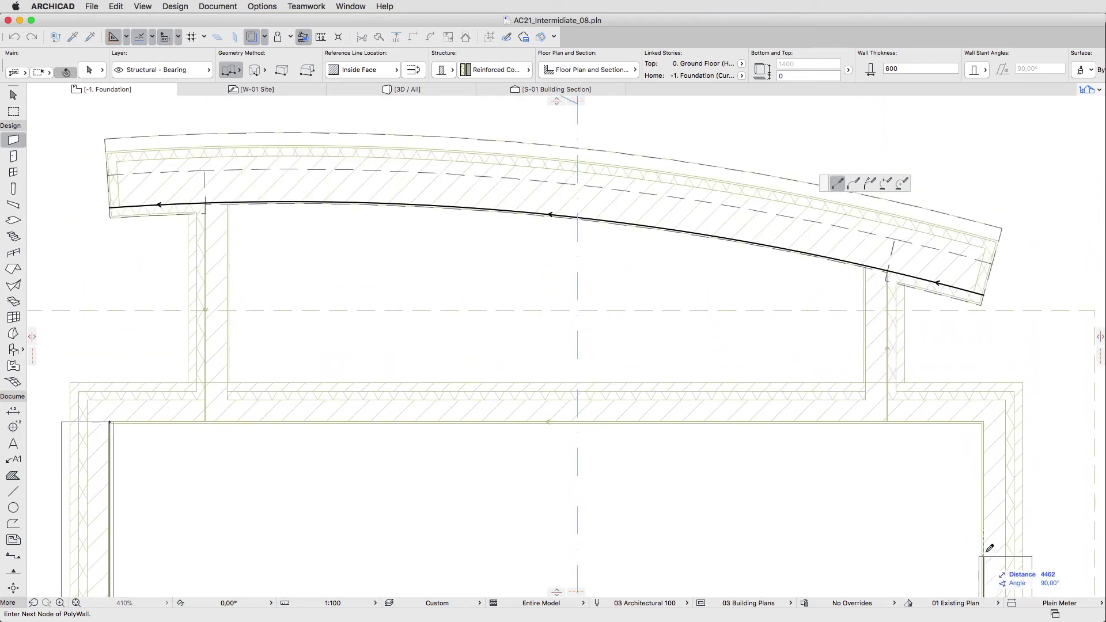
left_click(984, 422)
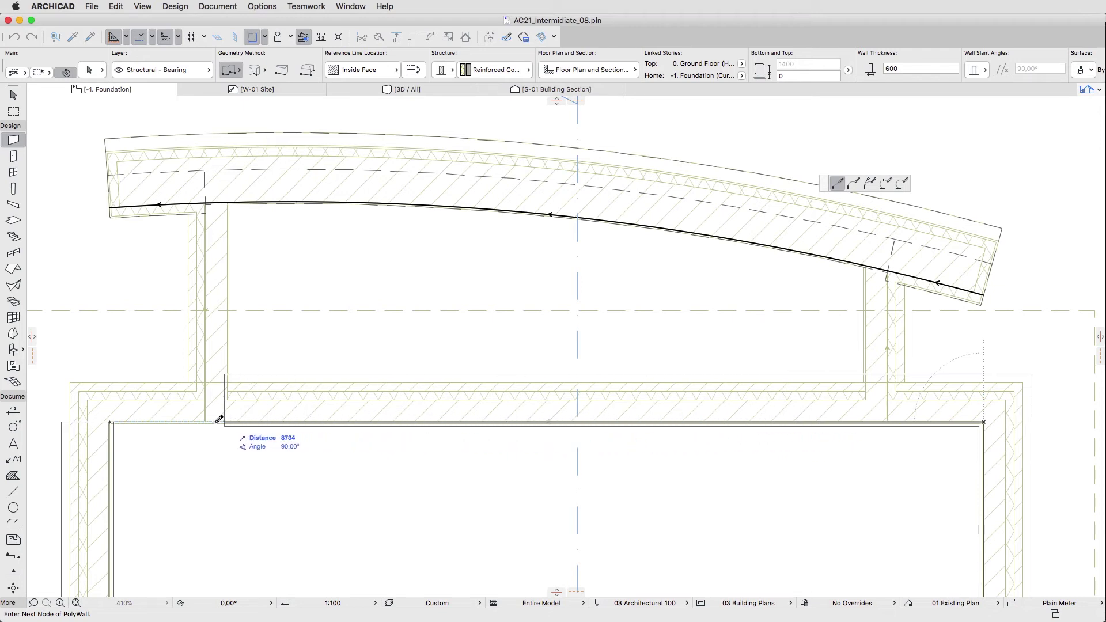
left_click(110, 423)
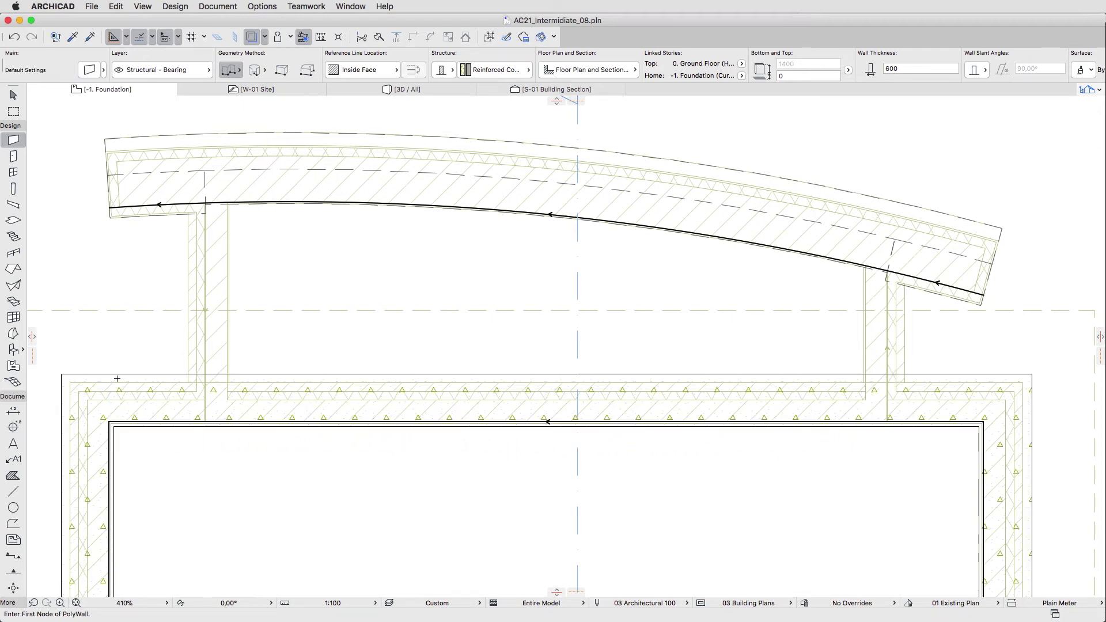
- Change the wall reference line offset to 150, then place a footing along the curved wall
left_click(94, 74)
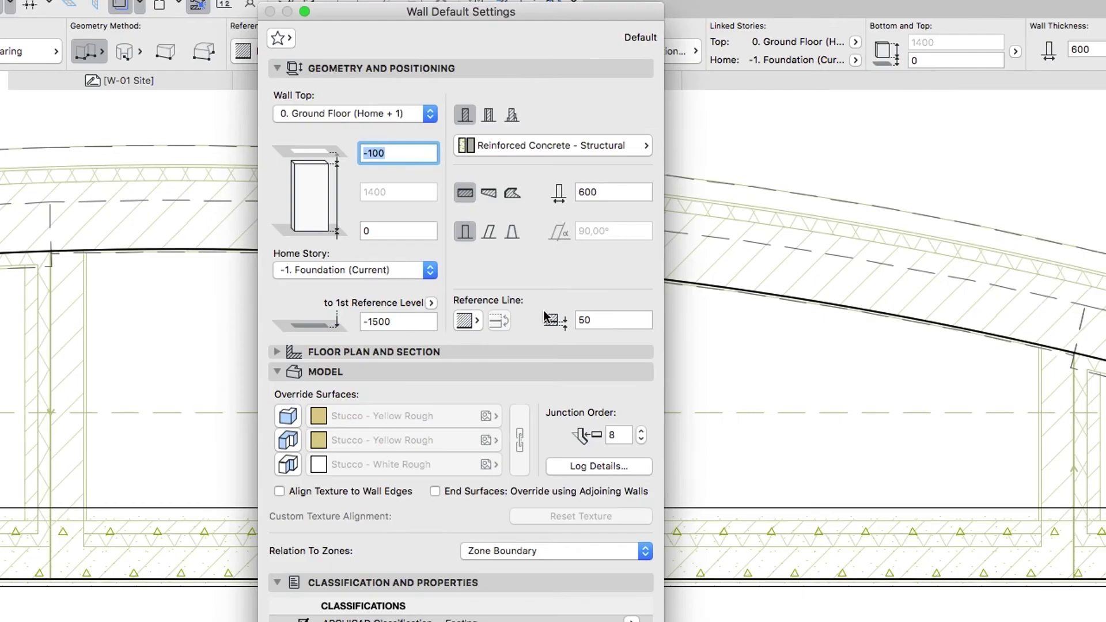
left_click(579, 321)
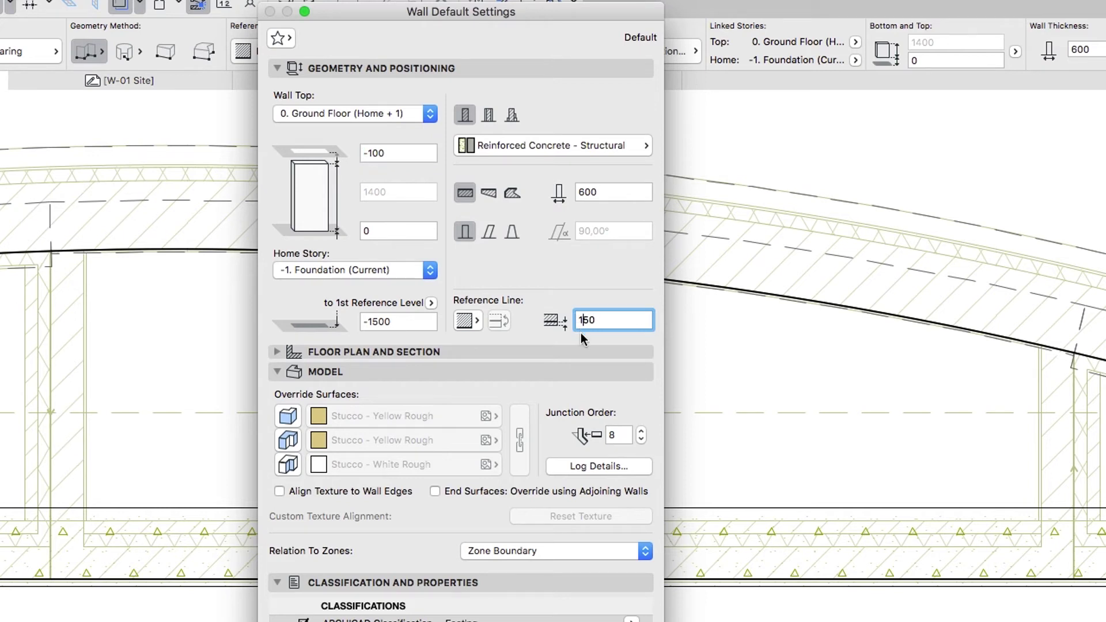
type("1")
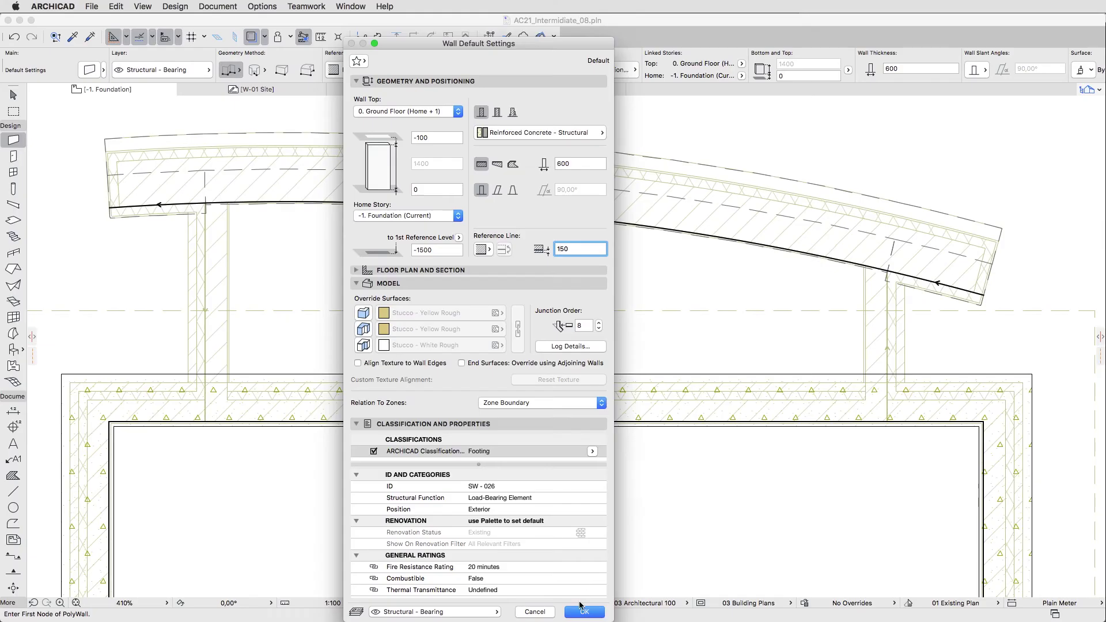
left_click(581, 599)
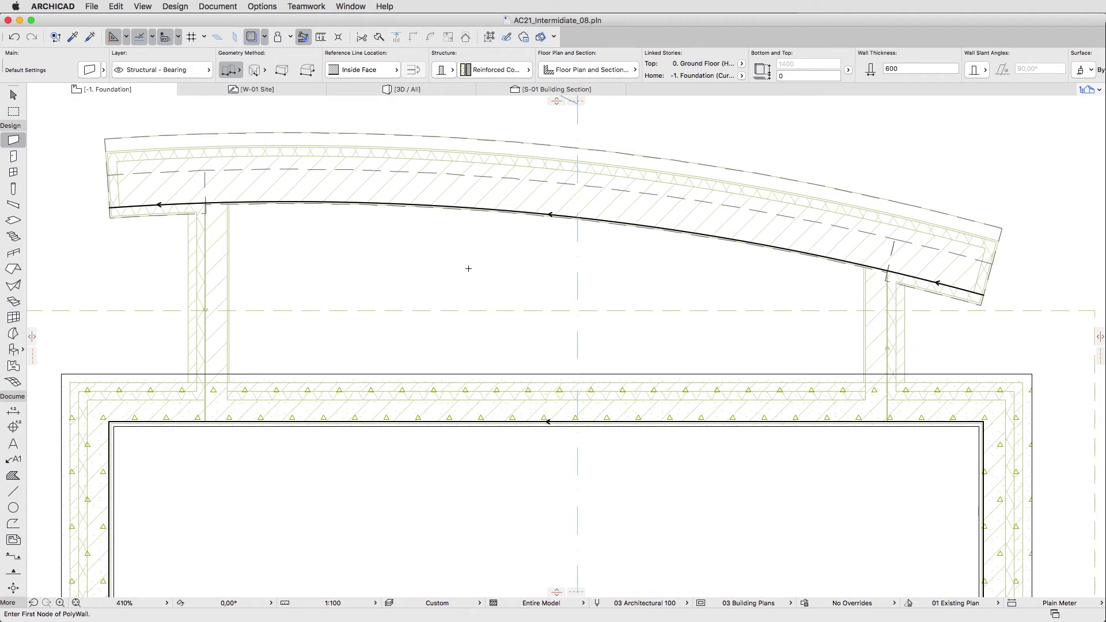
left_click(470, 223)
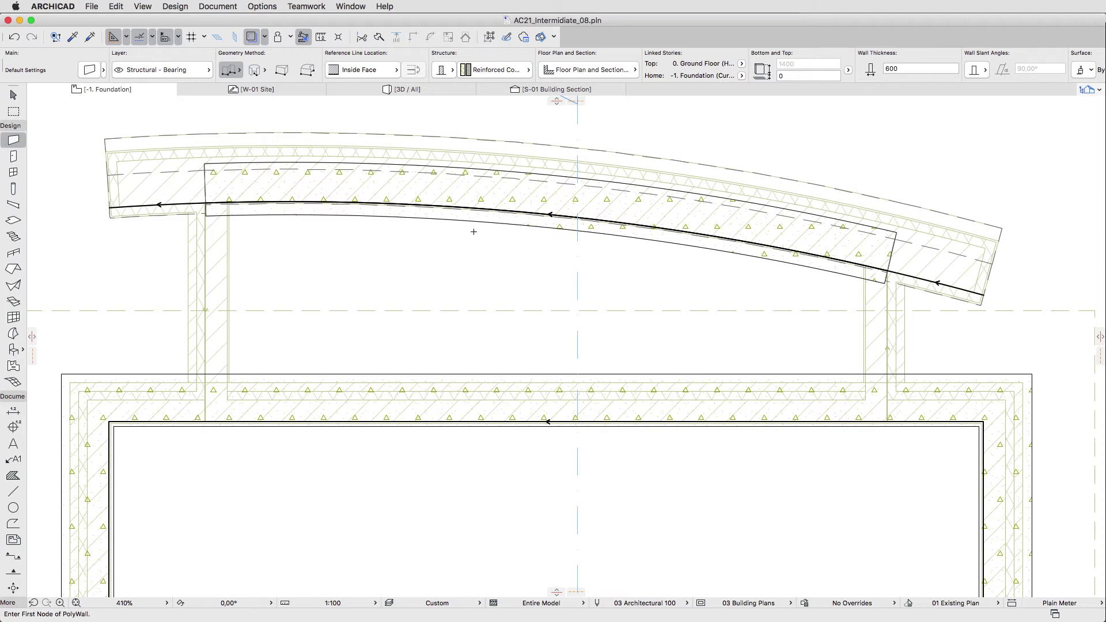
- Change the curved footing wall's thickness from 600 to 1000
left_click(471, 172, "shift")
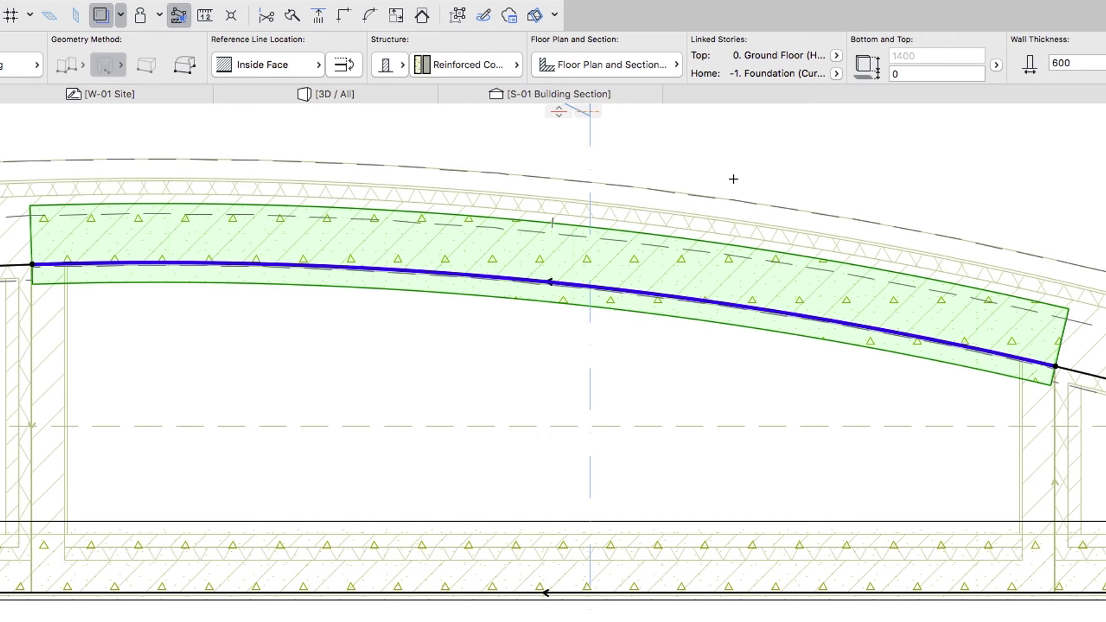
double_click(1063, 64)
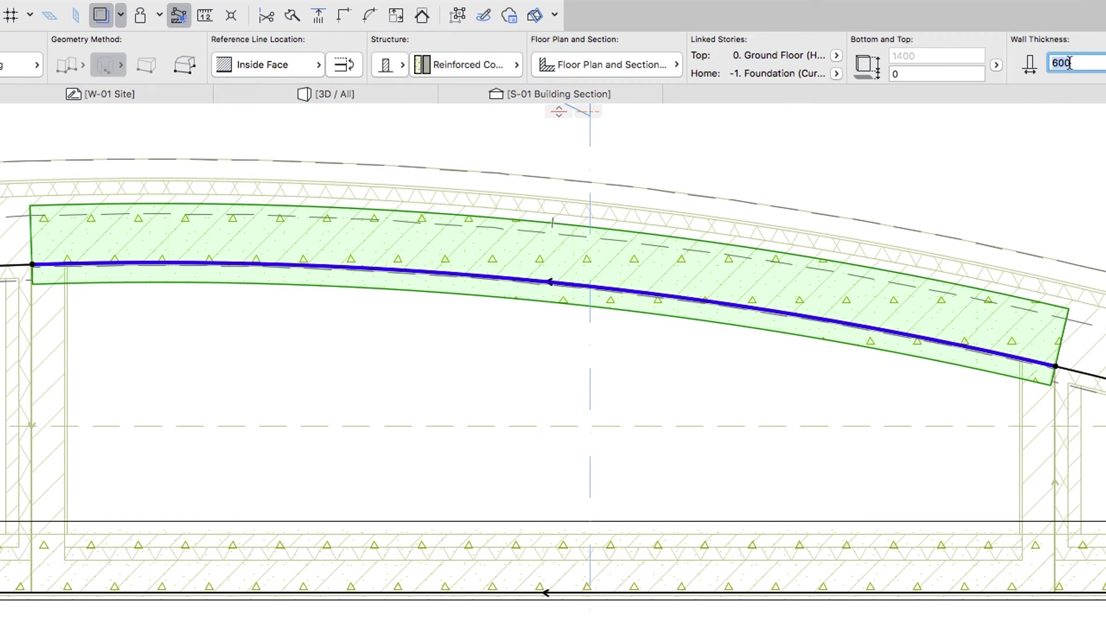
type("1000")
key("Return")
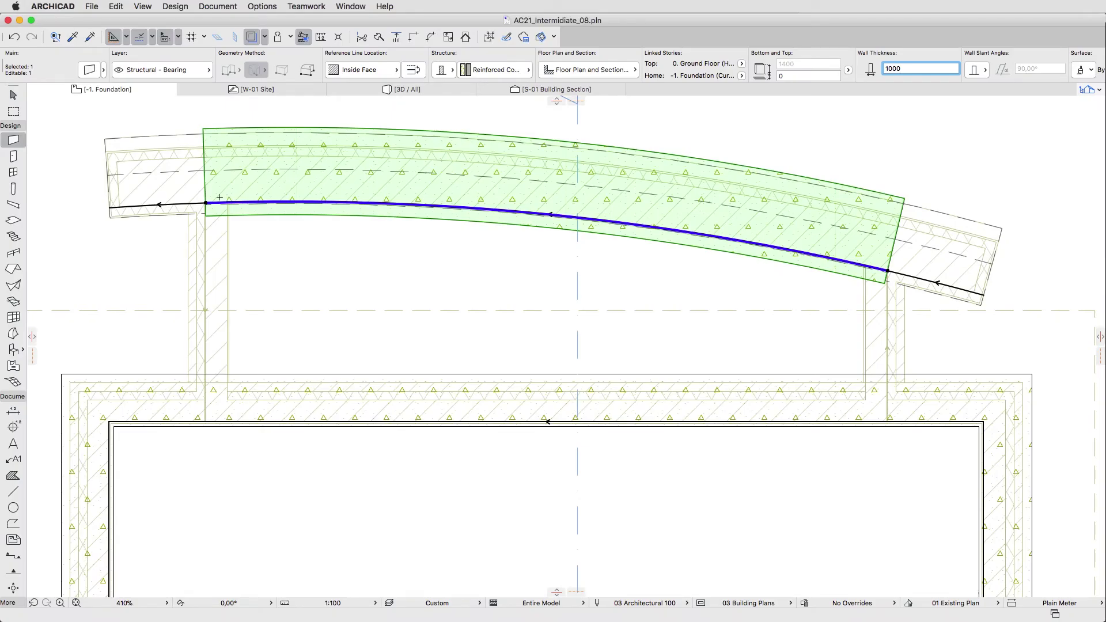
left_click(207, 202)
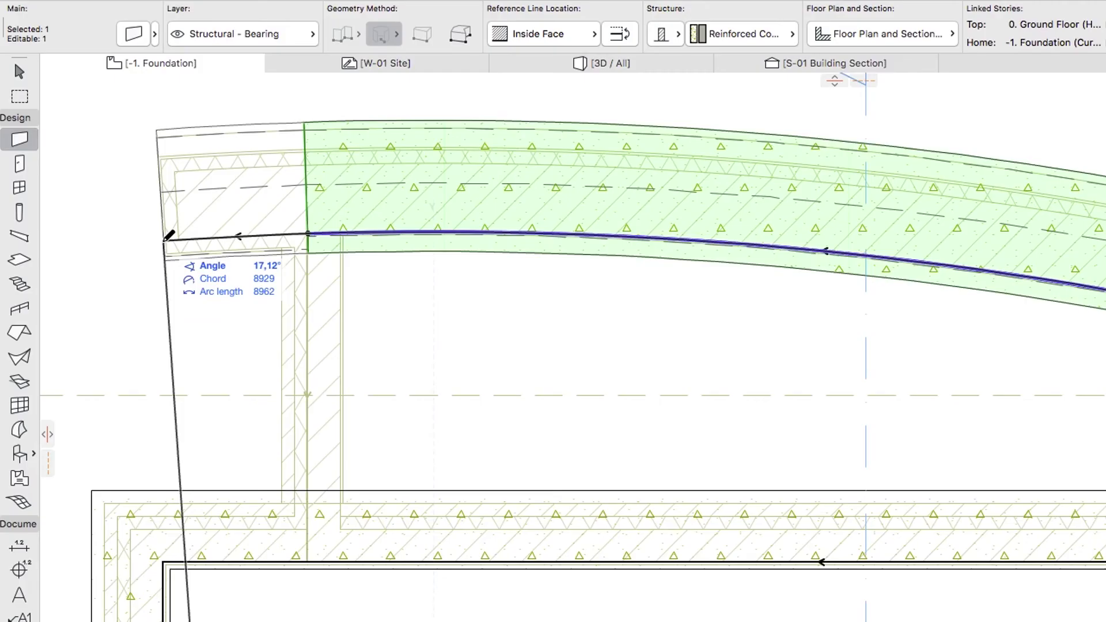
- Stretch the curved wall's left end by adding 50 to its chord length
key("Tab")
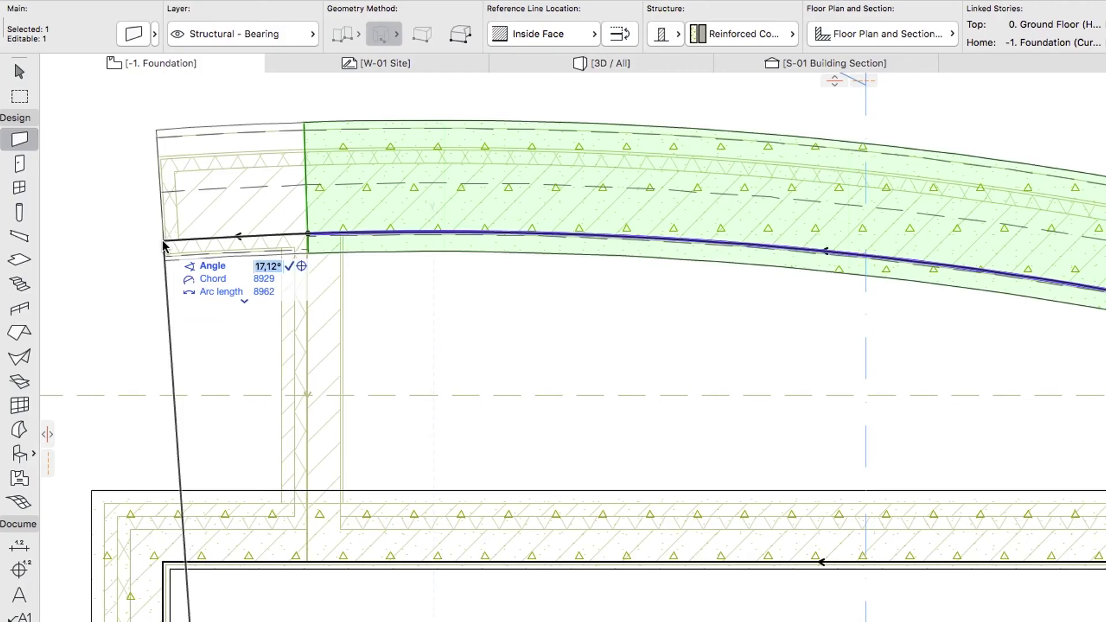
key("Tab")
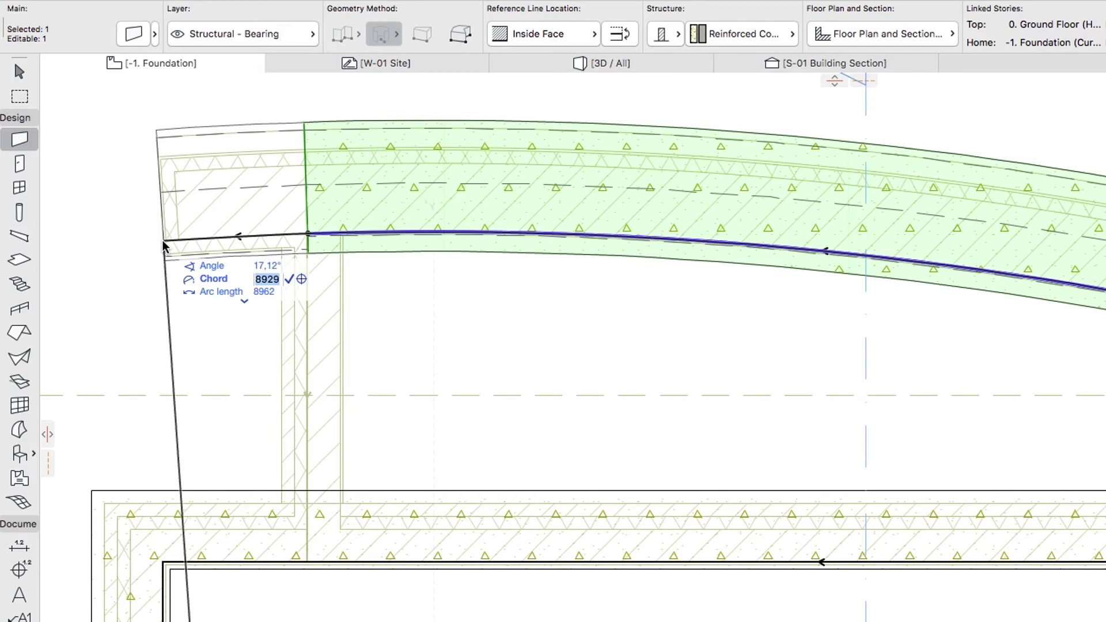
type("50")
key("Return")
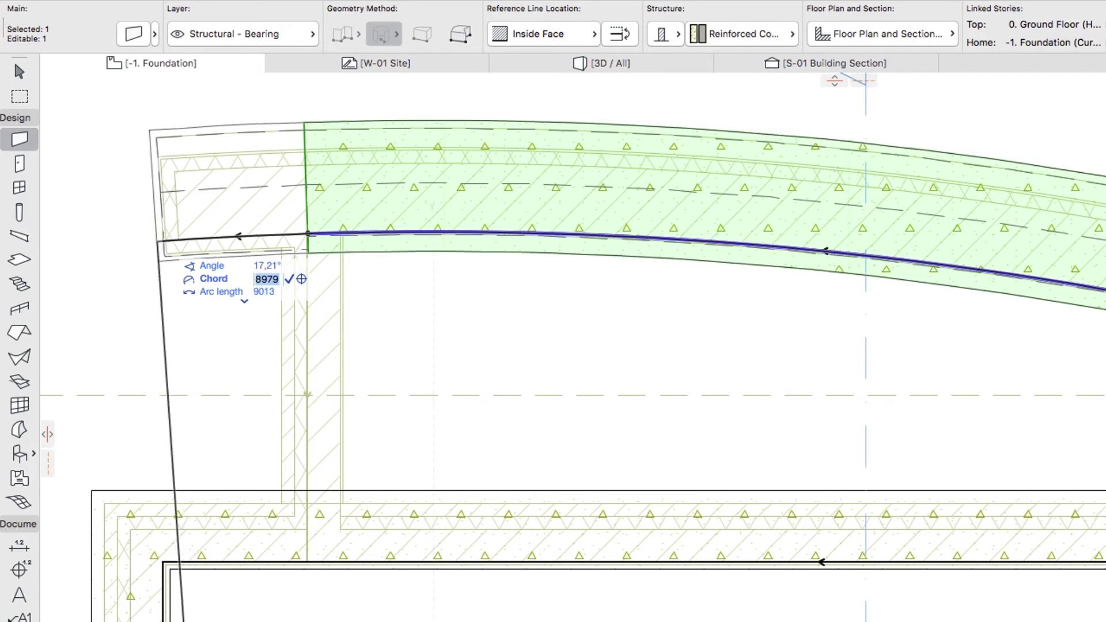
key("Return")
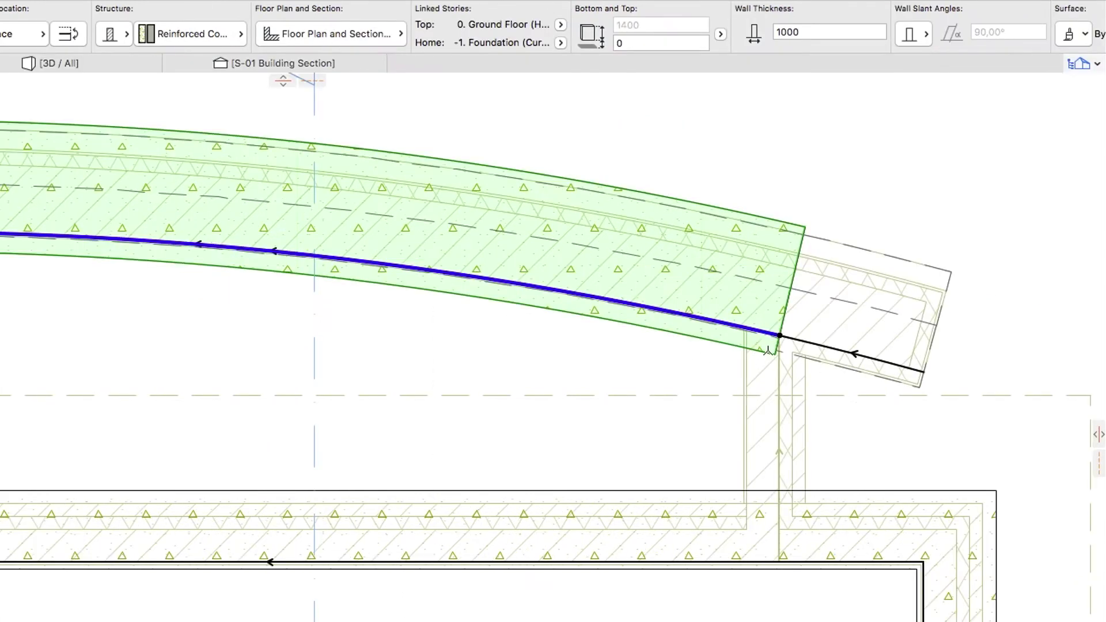
- Stretch the curved wall's right end to a 5000 chord, then deselect it
left_click(781, 334)
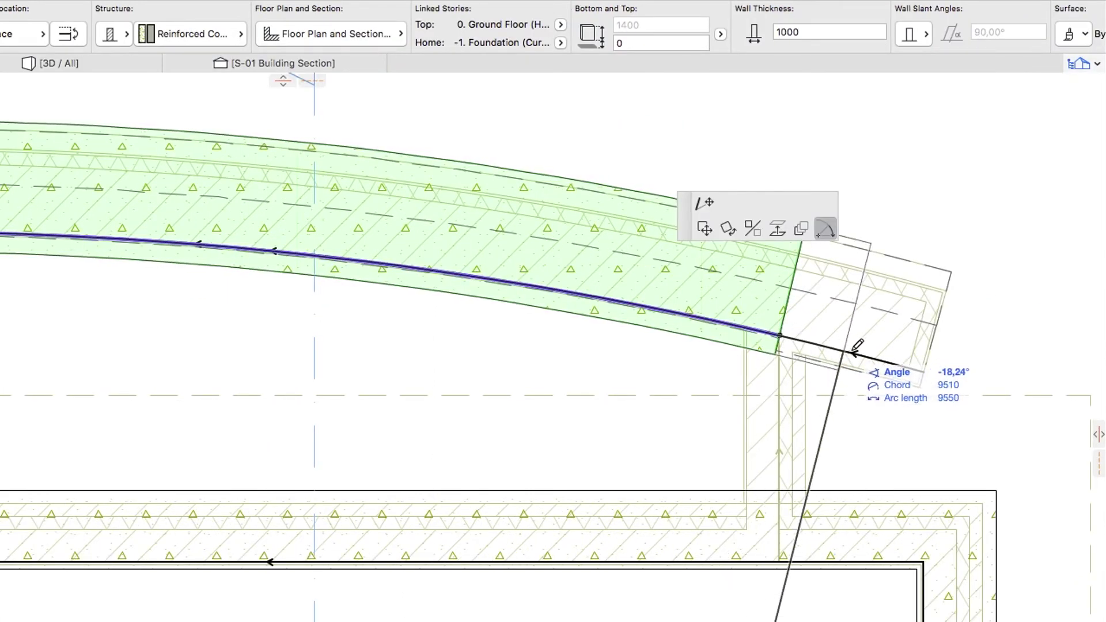
key("Tab")
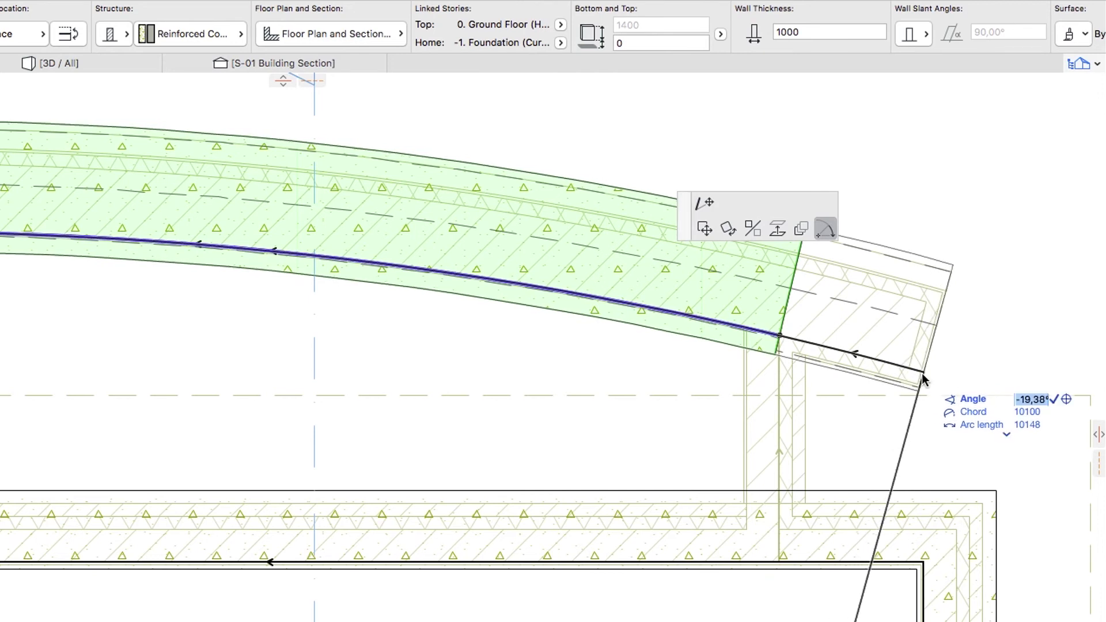
key("Tab")
type("50")
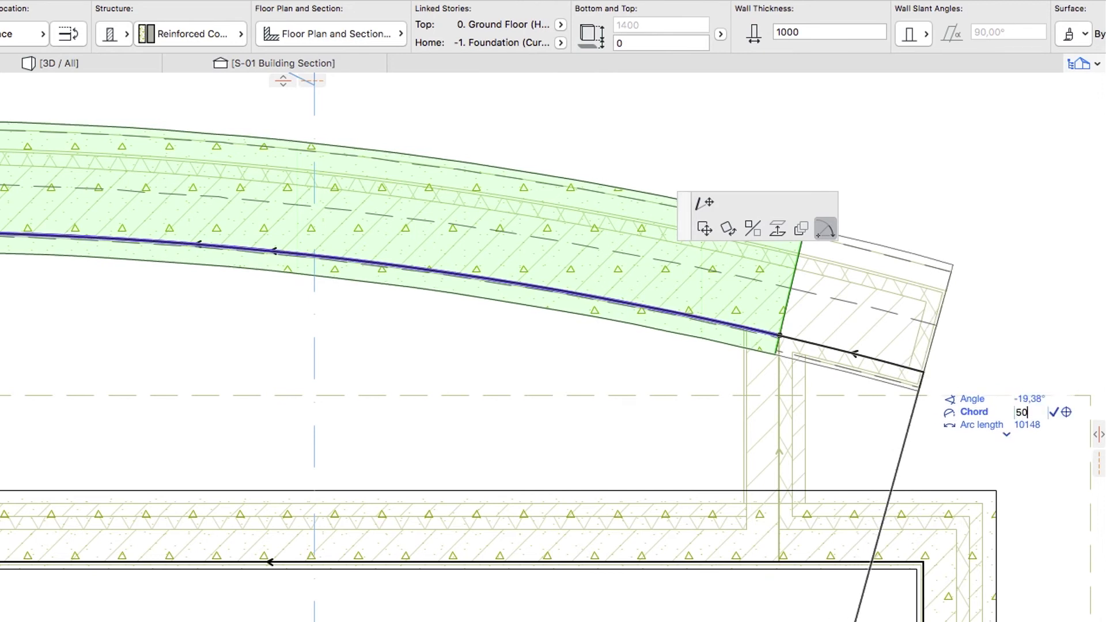
type("00")
key("Return")
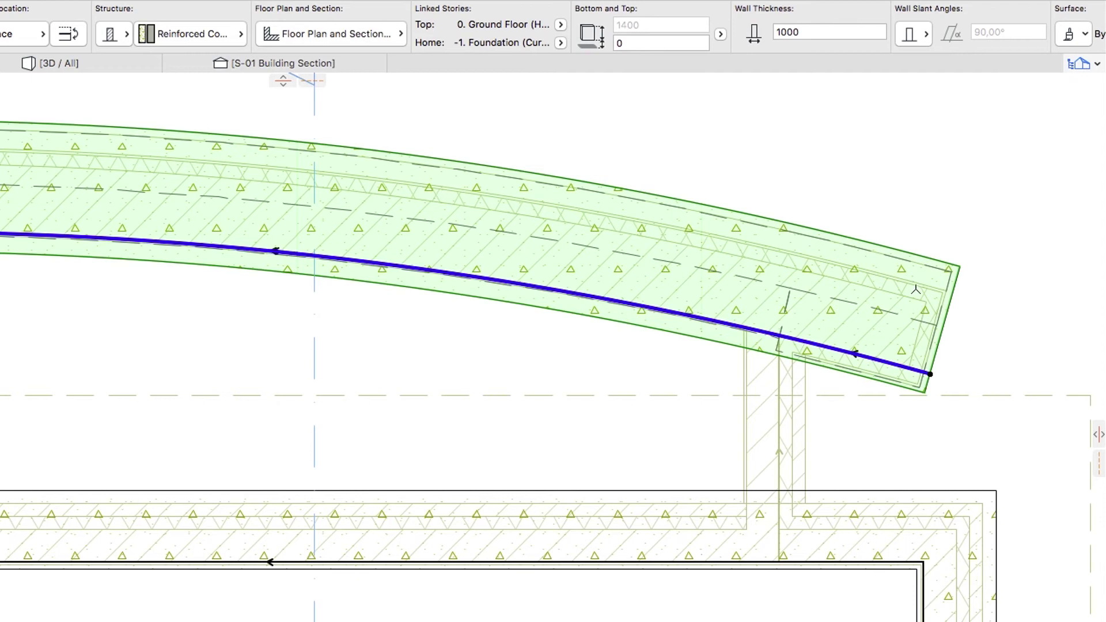
key("Escape")
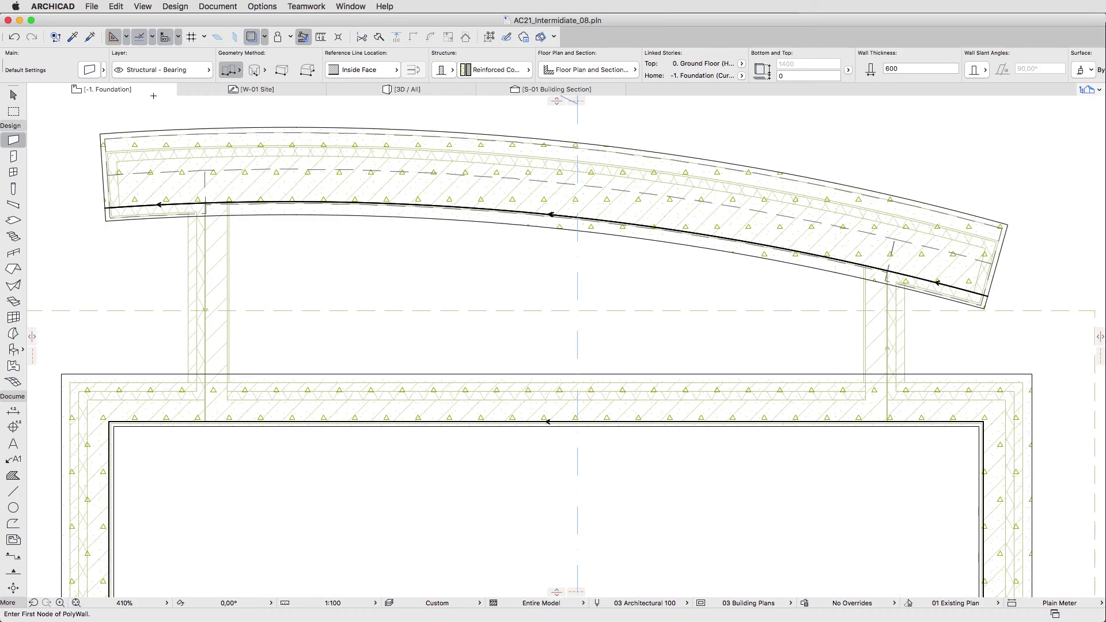
- Set the default wall reference line offset to 300
left_click(89, 70)
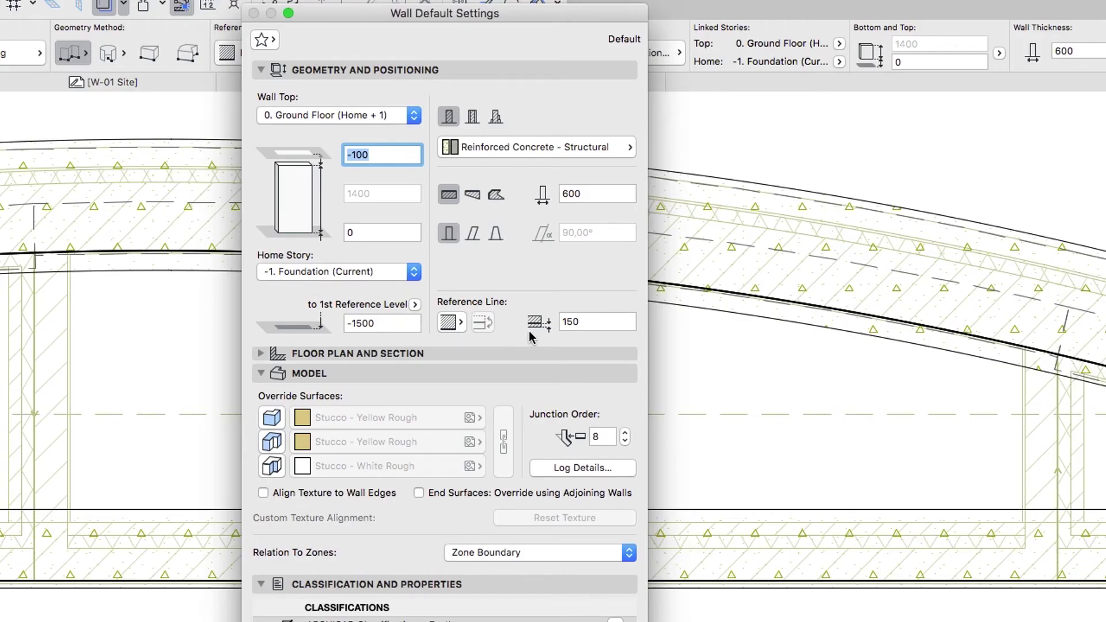
double_click(579, 323)
type("300")
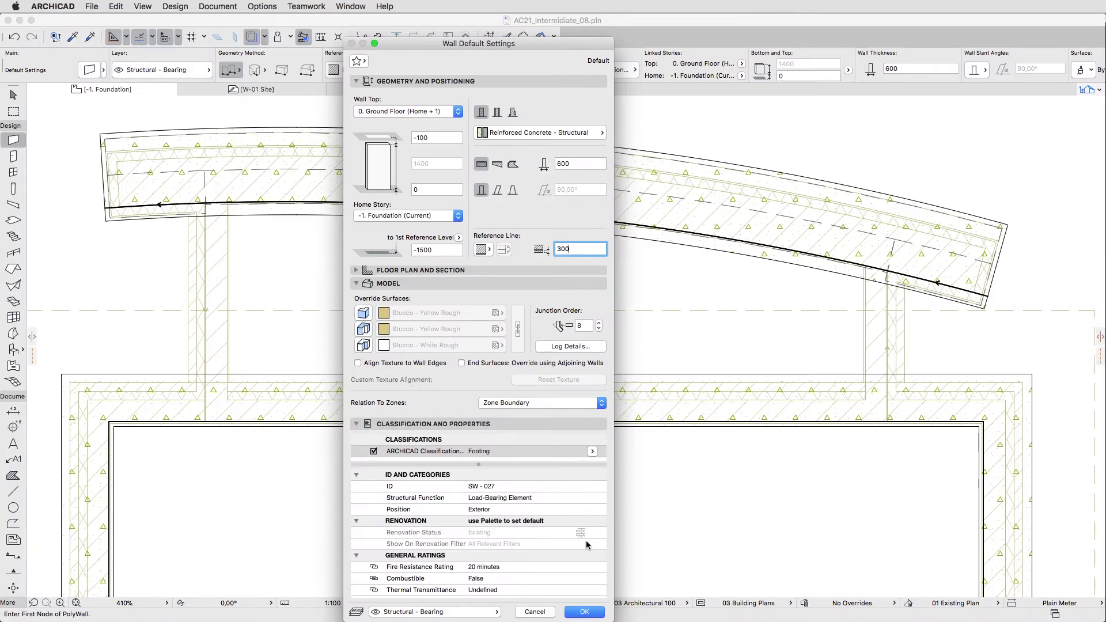
left_click(584, 611)
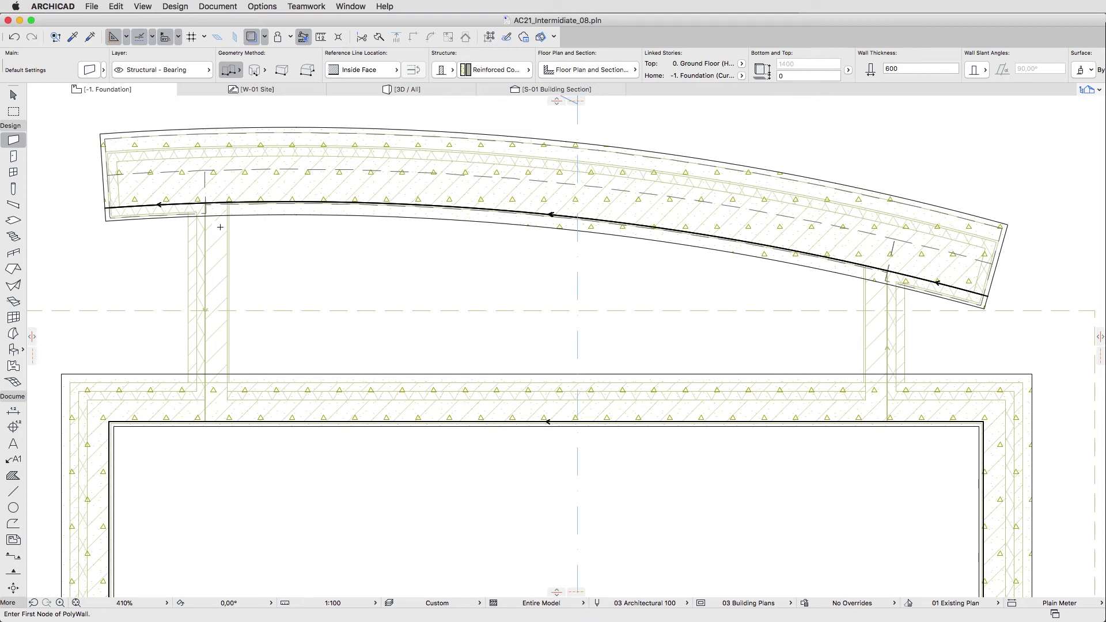
- Draw left and right straight footing walls linking the perimeter footing to the curved wall
left_click(206, 202)
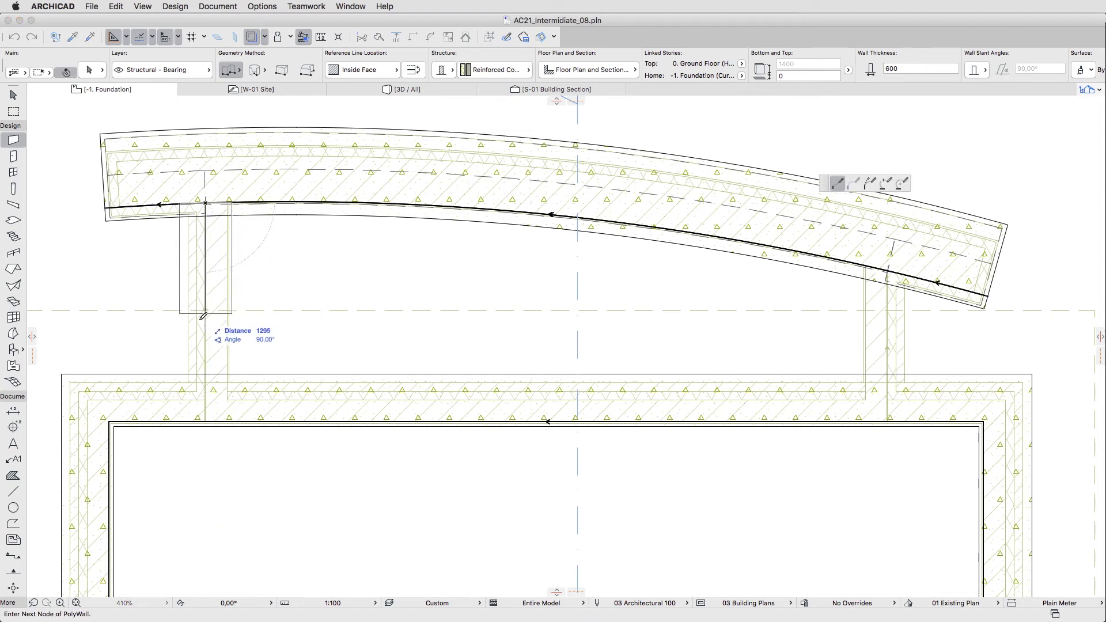
double_click(205, 420)
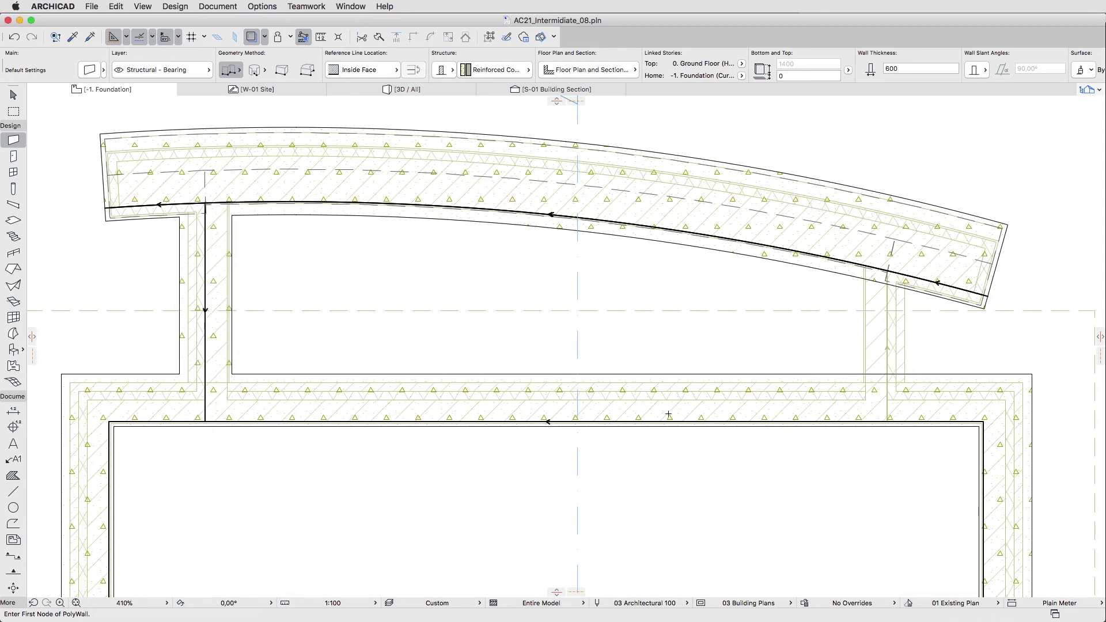
left_click(890, 418)
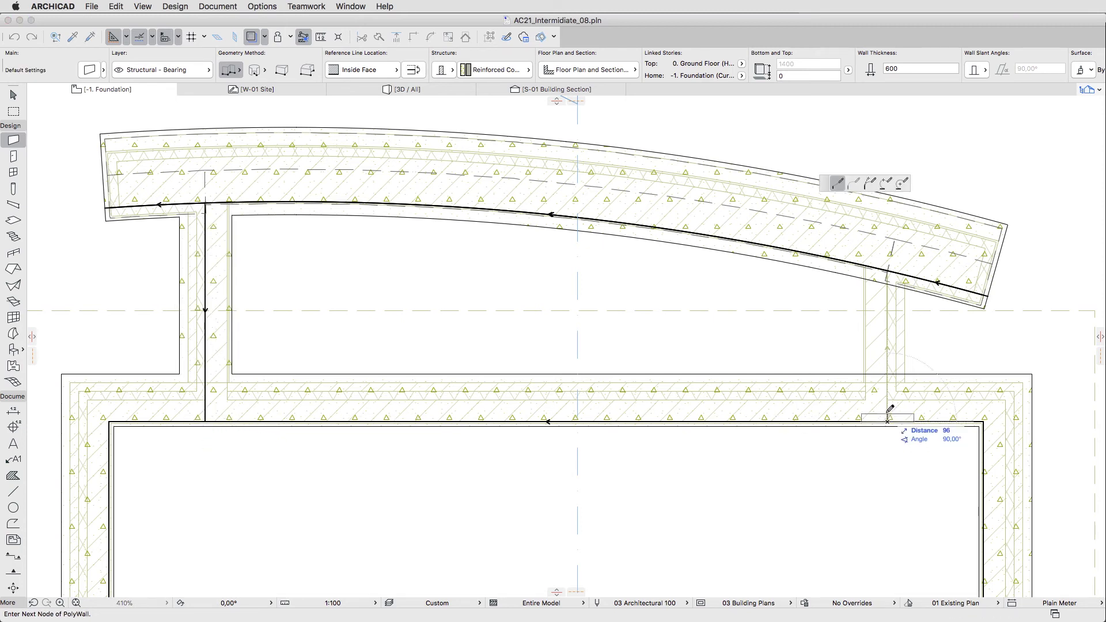
left_click(891, 268)
double_click(891, 269)
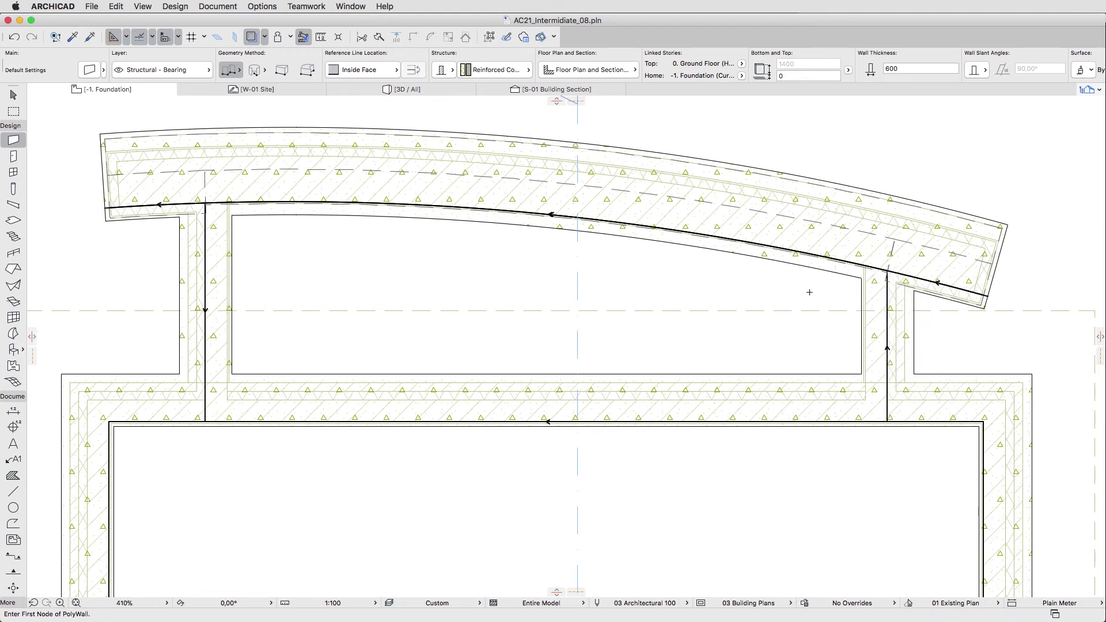
scroll(809, 292, "down", 5)
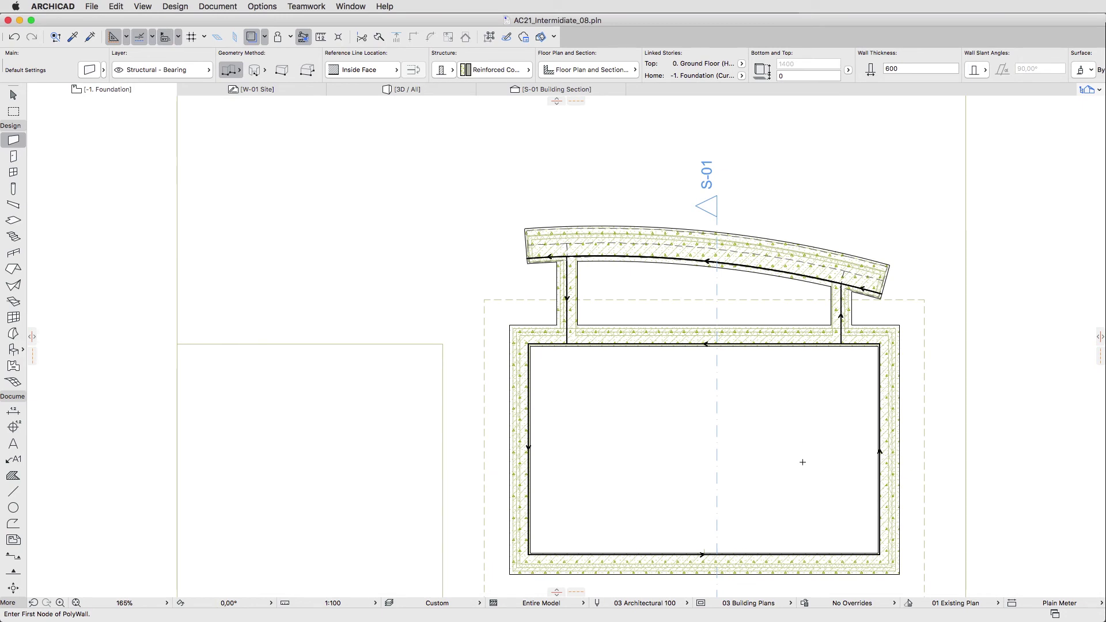
- Select the Column tool and browse its Favorites to the Lesson 08 folder
middle_click_drag(803, 469, 728, 323)
scroll(728, 323, "up", 2)
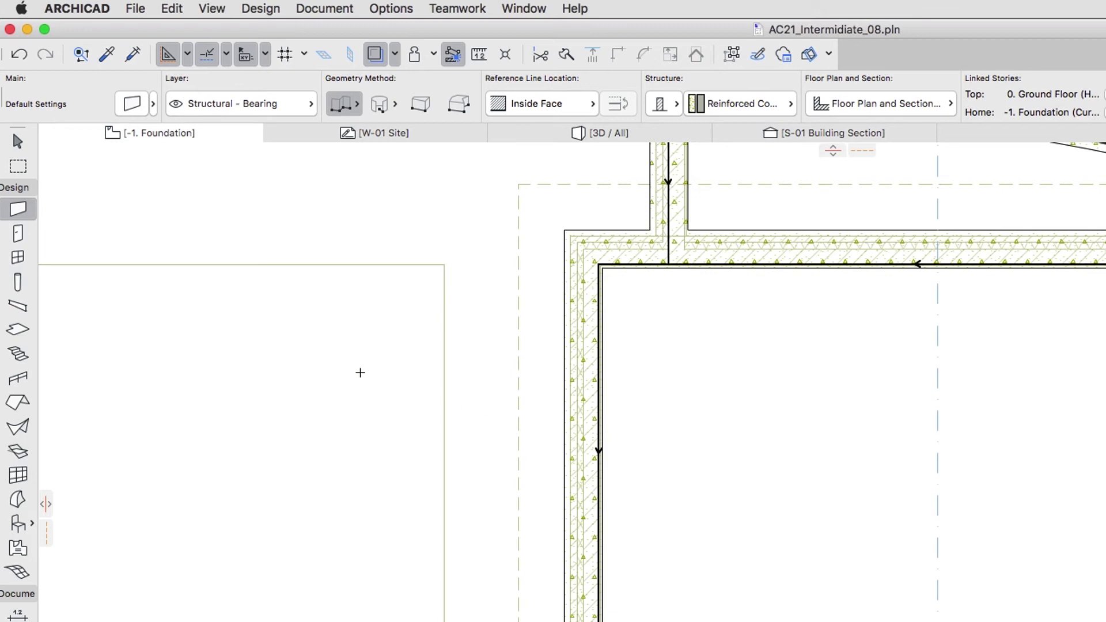
left_click(19, 282)
left_click(31, 283)
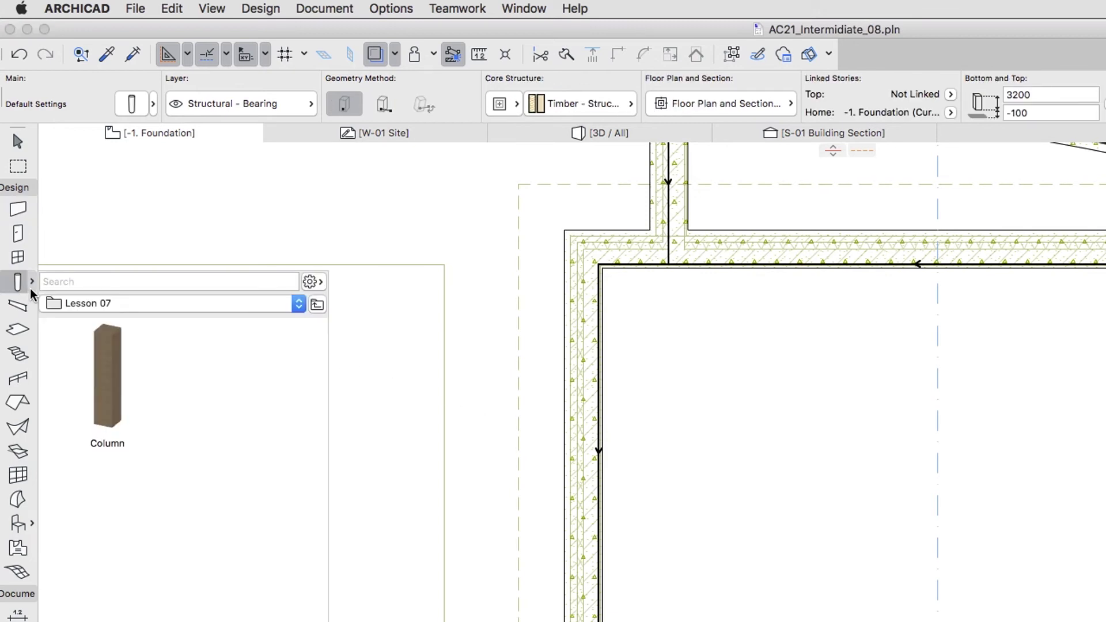
left_click(121, 305)
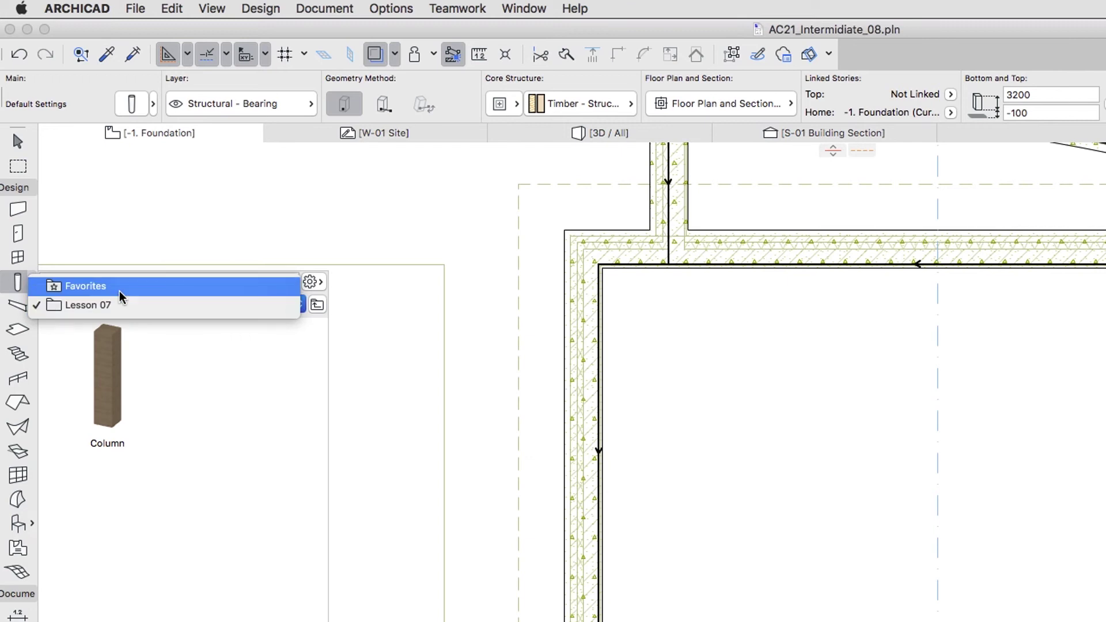
left_click(119, 296)
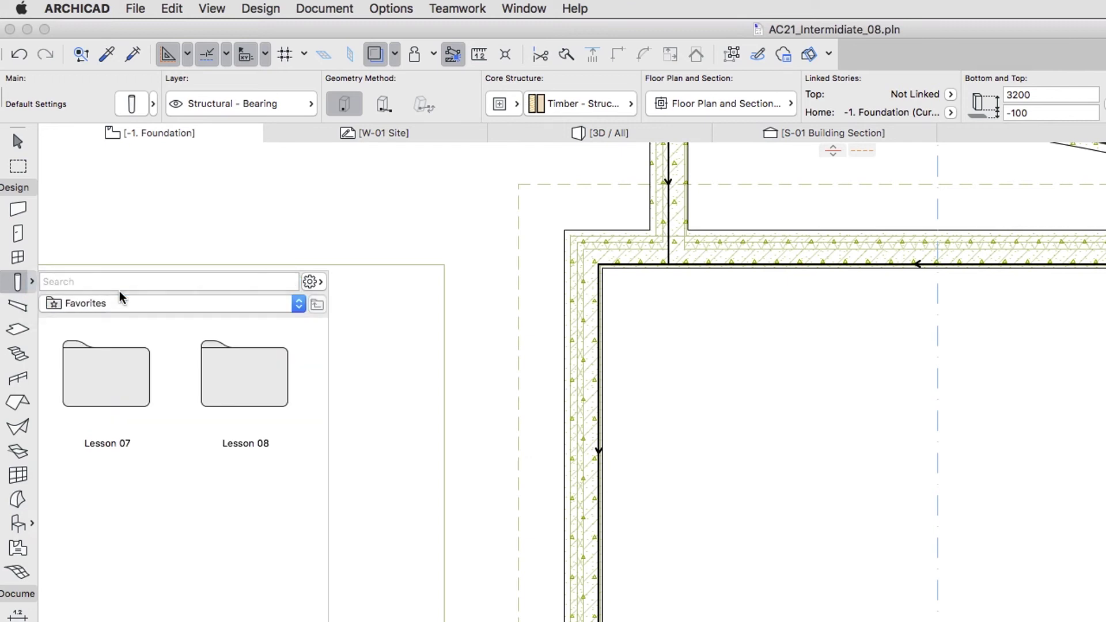
double_click(222, 357)
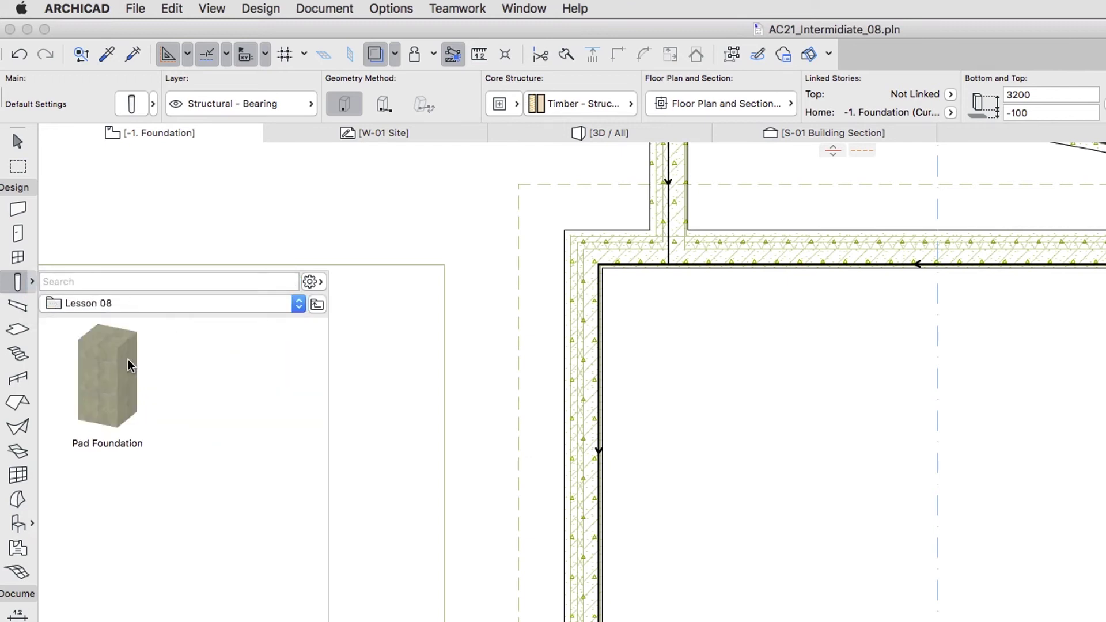
left_click(19, 290)
- Link the column top to 0. Ground Floor with offset -100 and bottom offset 0
double_click(19, 290)
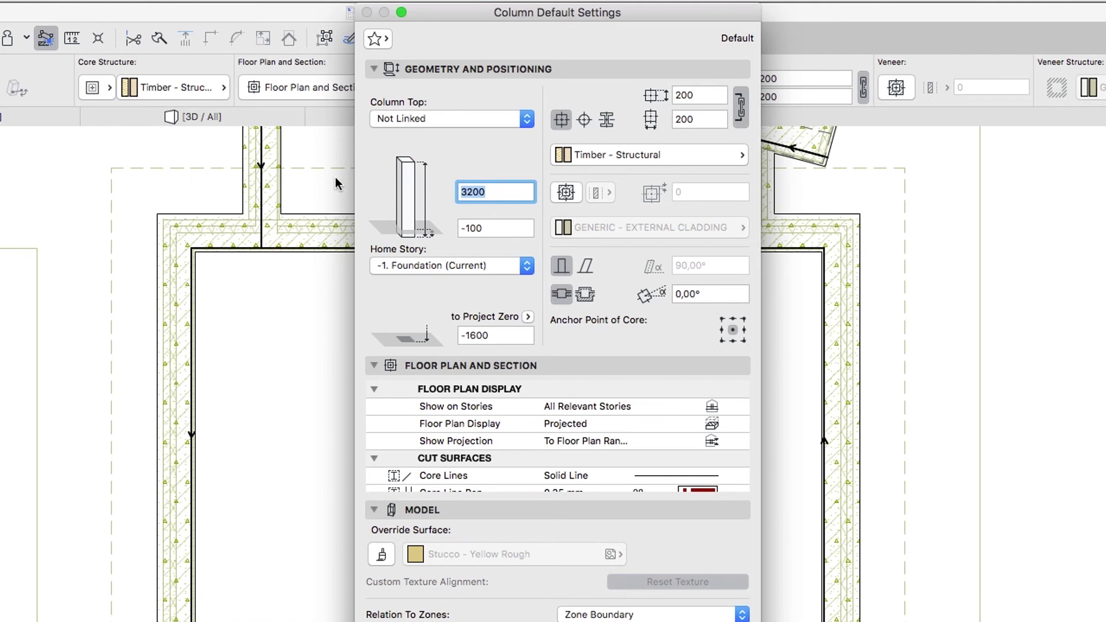
left_click(438, 125)
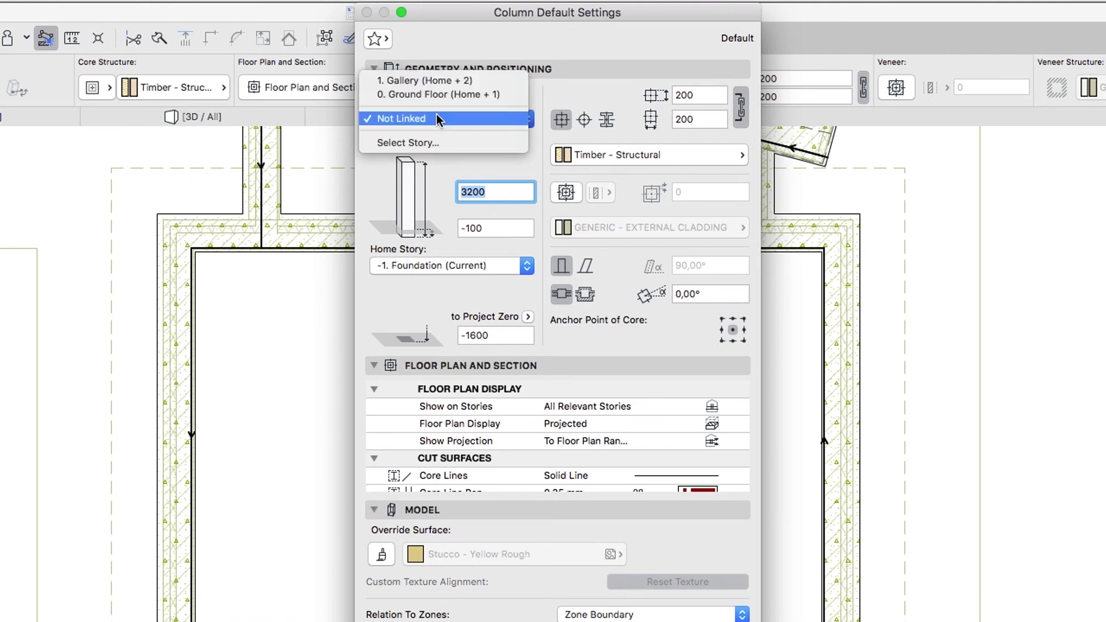
left_click(440, 98)
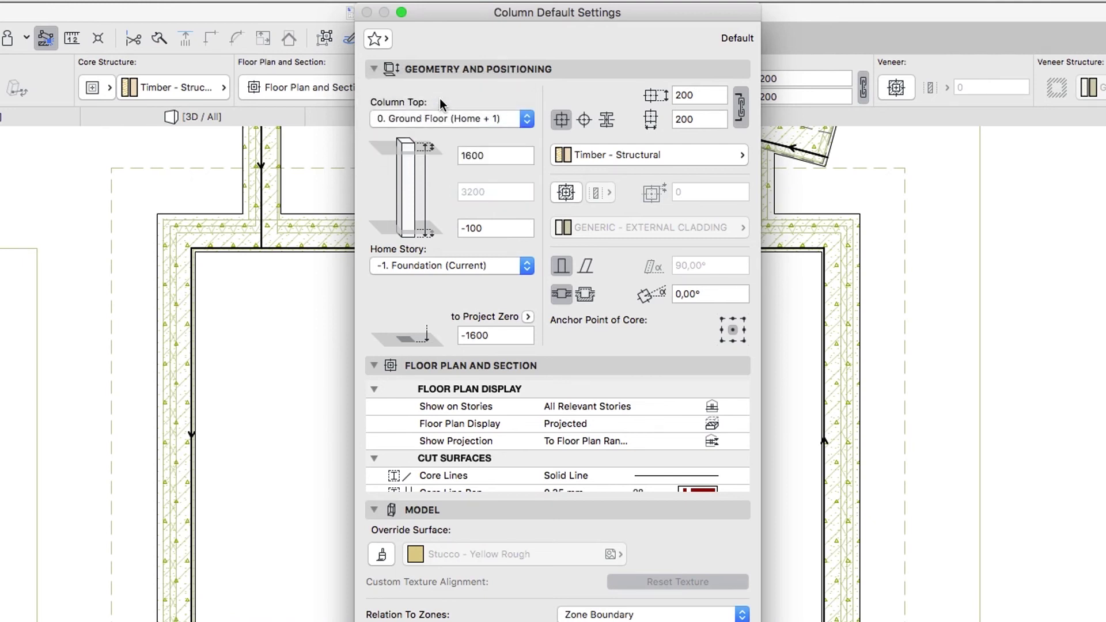
left_click(486, 156)
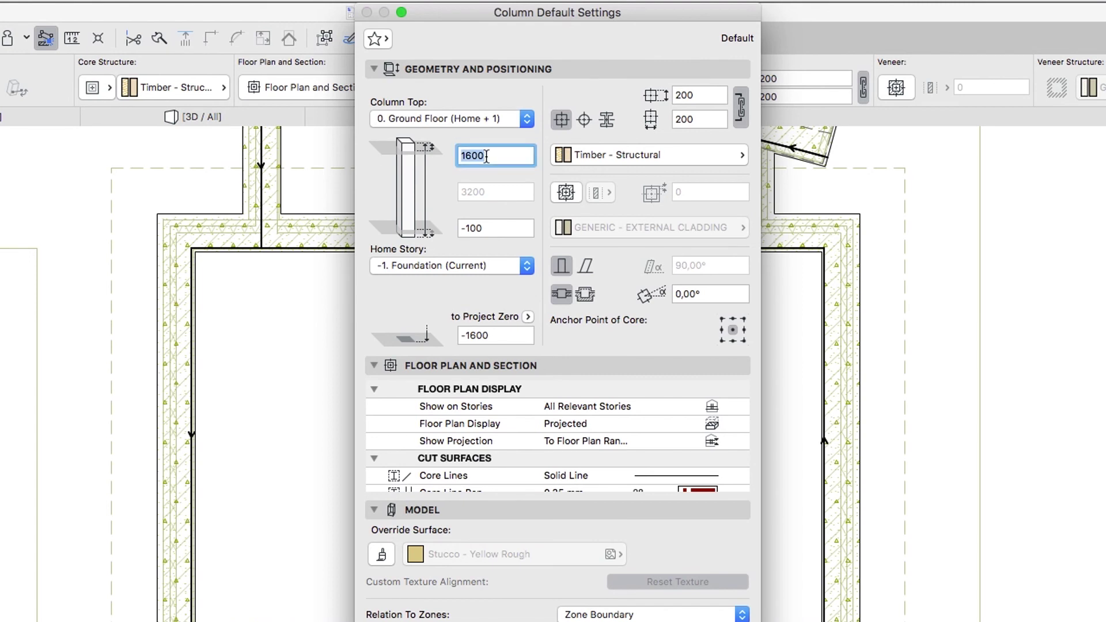
type("-100")
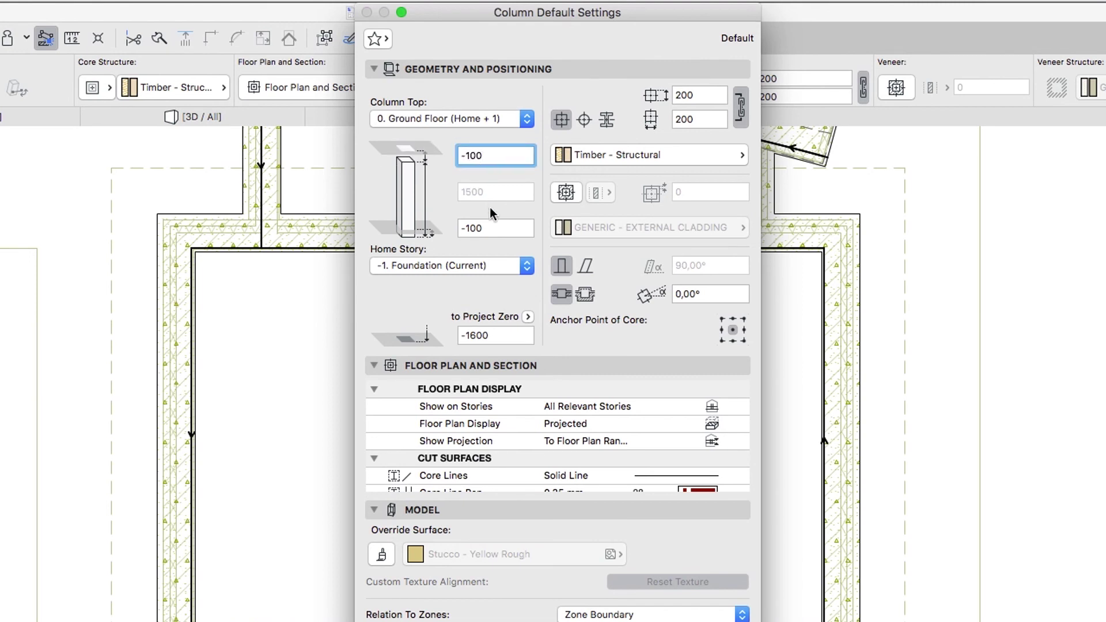
left_click_drag(489, 228, 461, 228)
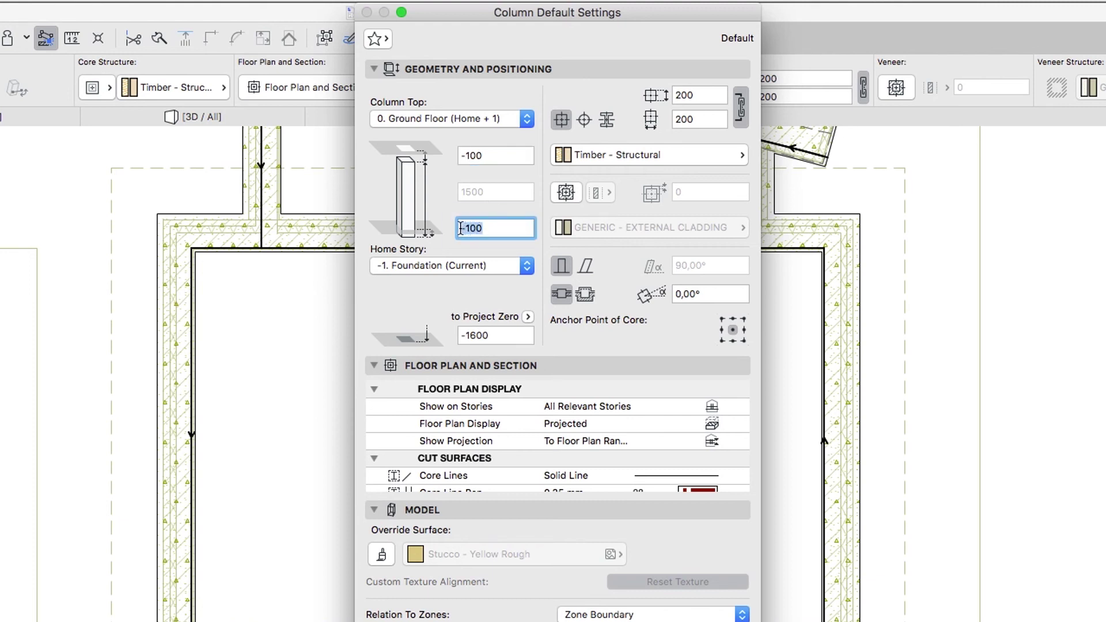
type("0")
- Make the column 500 × 500 with a Reinforced Concrete - Structural core
double_click(682, 98)
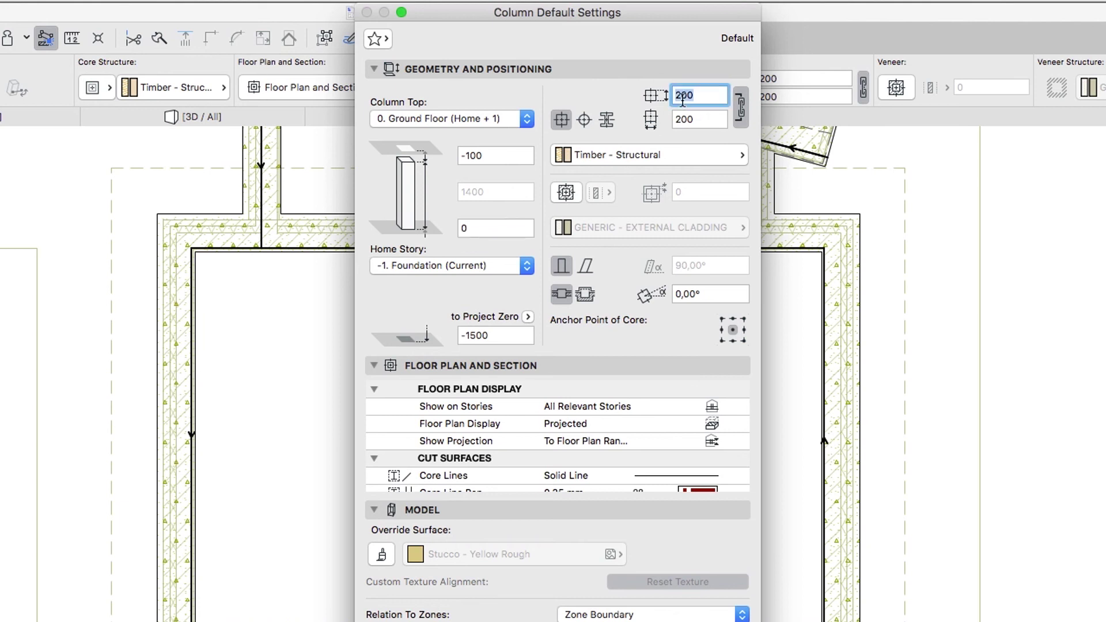
type("500")
left_click(679, 154)
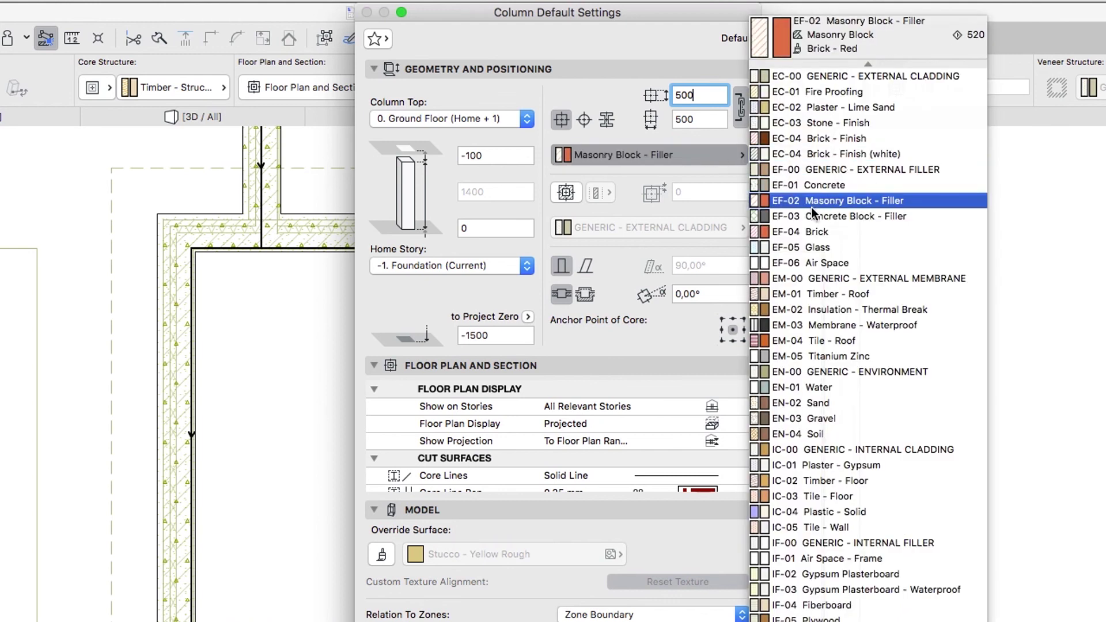
left_click(829, 496)
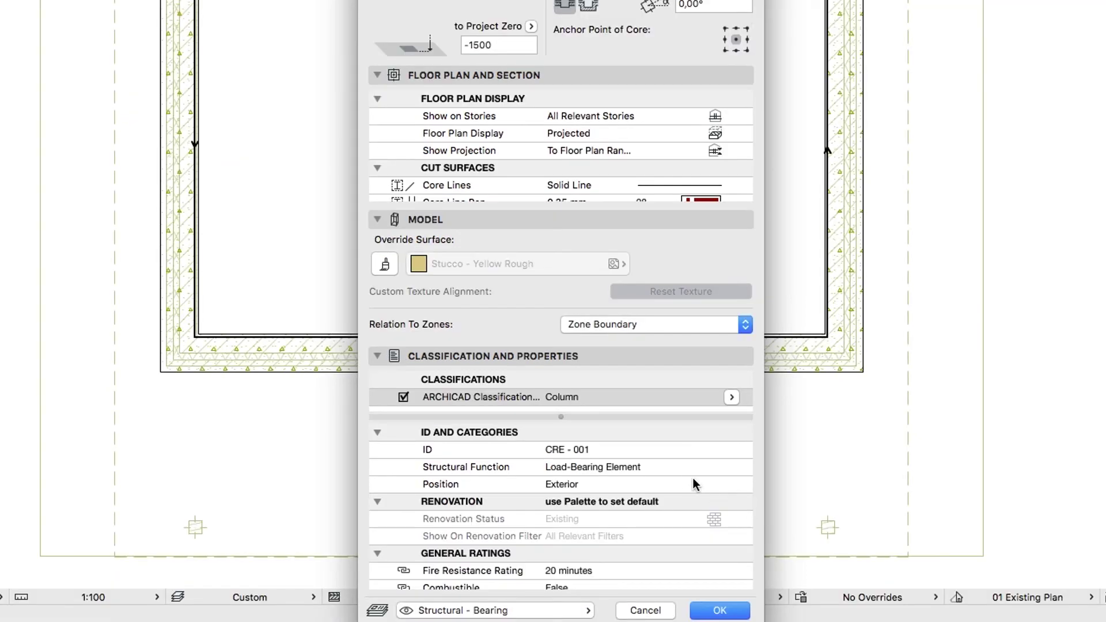
left_click(679, 473)
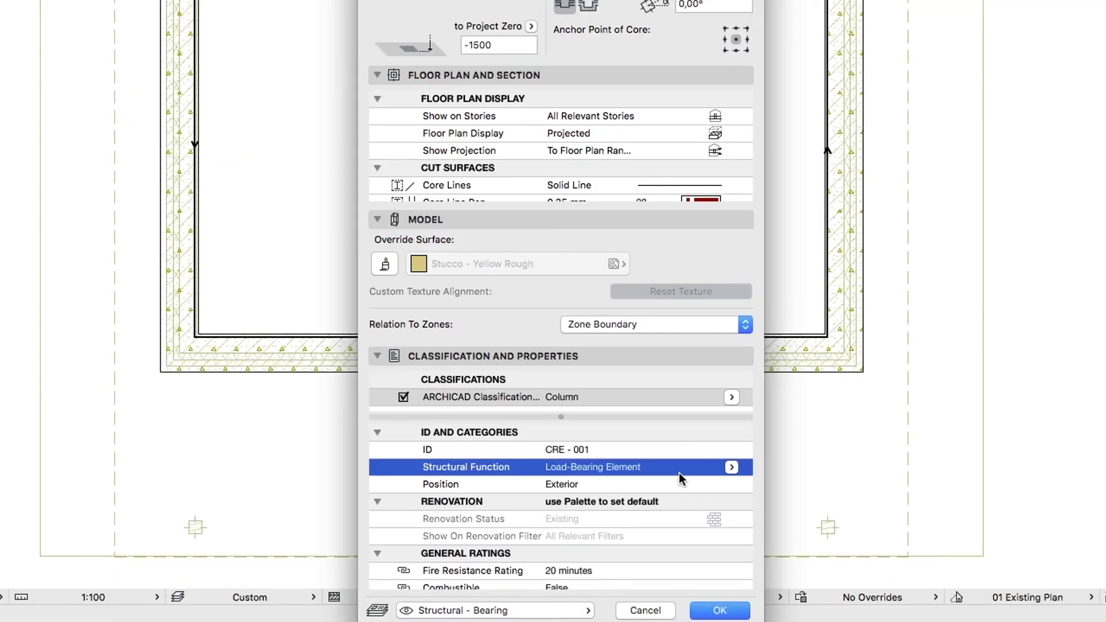
left_click(680, 480)
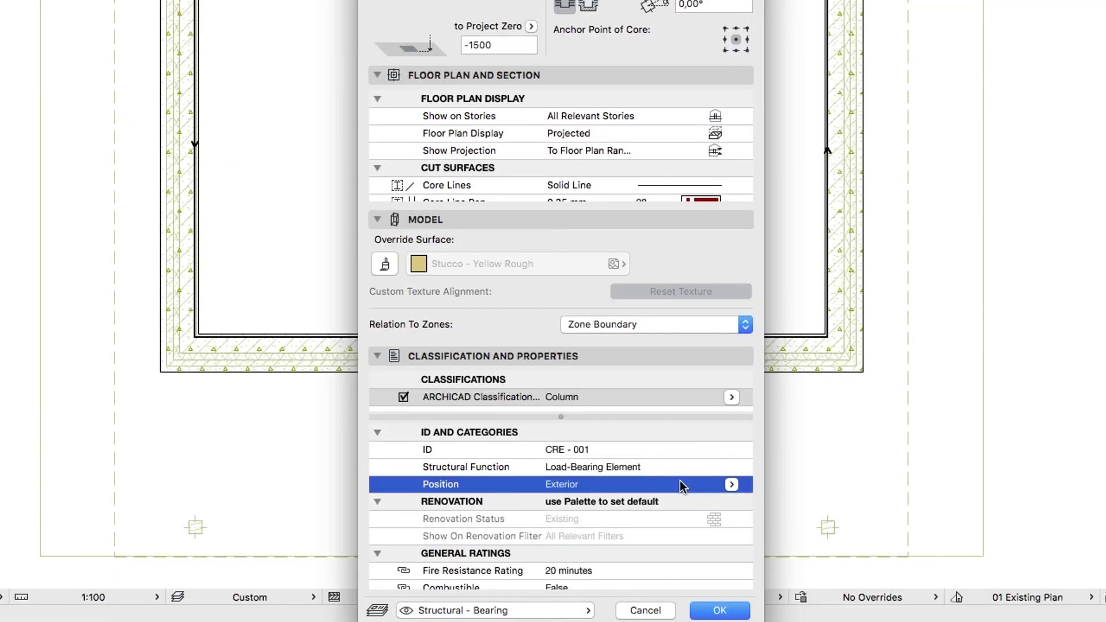
- Classify the column as Footing and accept the column defaults
left_click(730, 399)
left_click(806, 444)
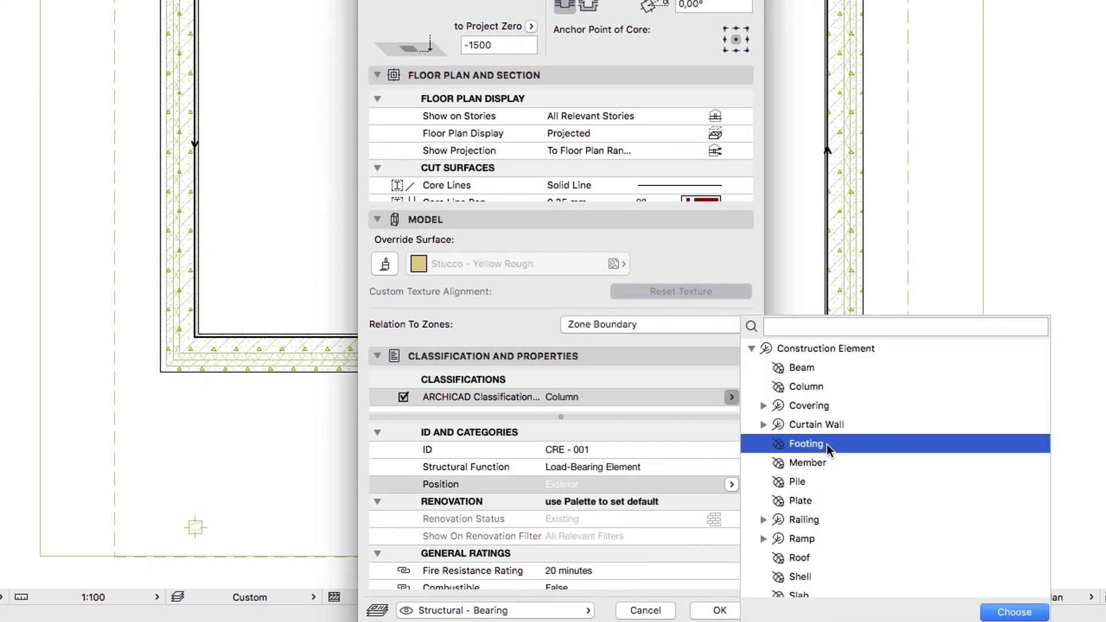
key("Return")
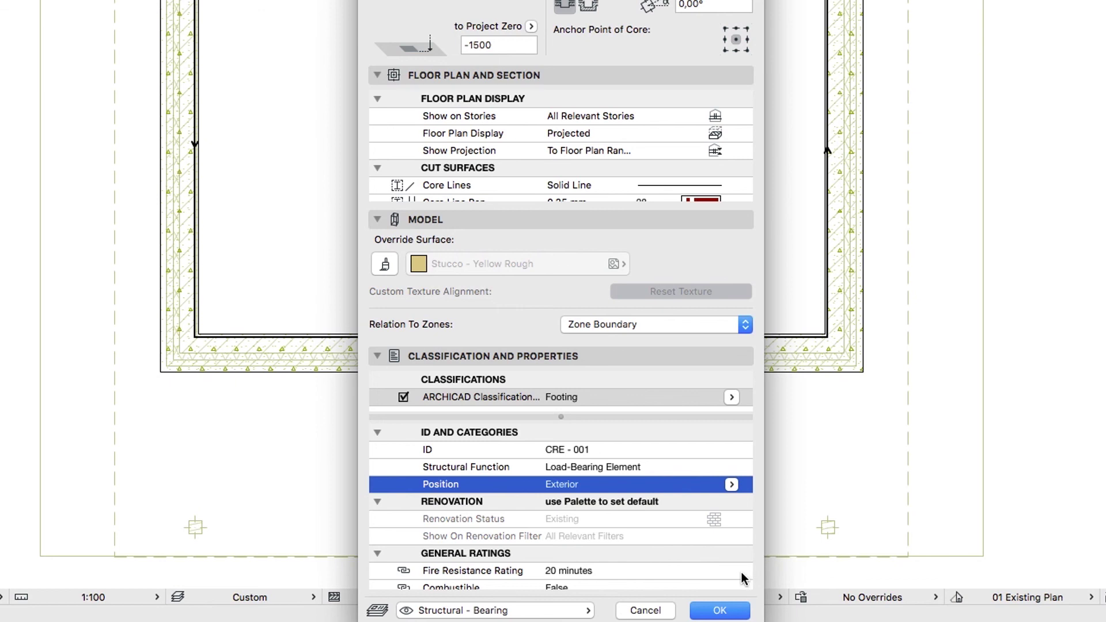
left_click(724, 611)
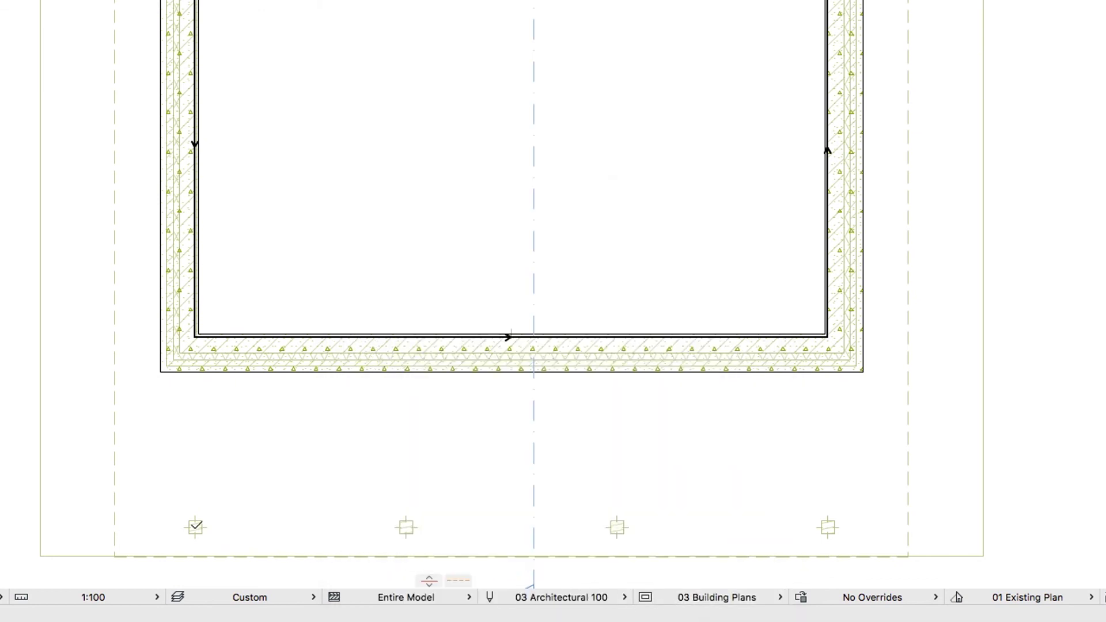
- Place 500 × 500 concrete pad footings on the four grid points along the bottom edge
left_click(196, 526)
left_click(406, 527)
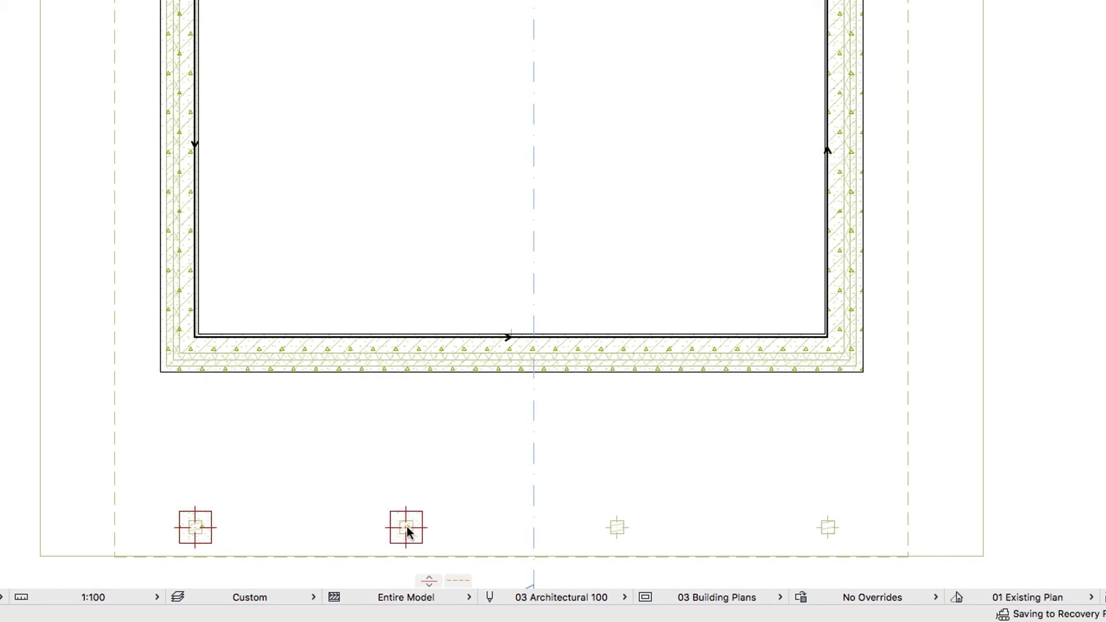
left_click(617, 526)
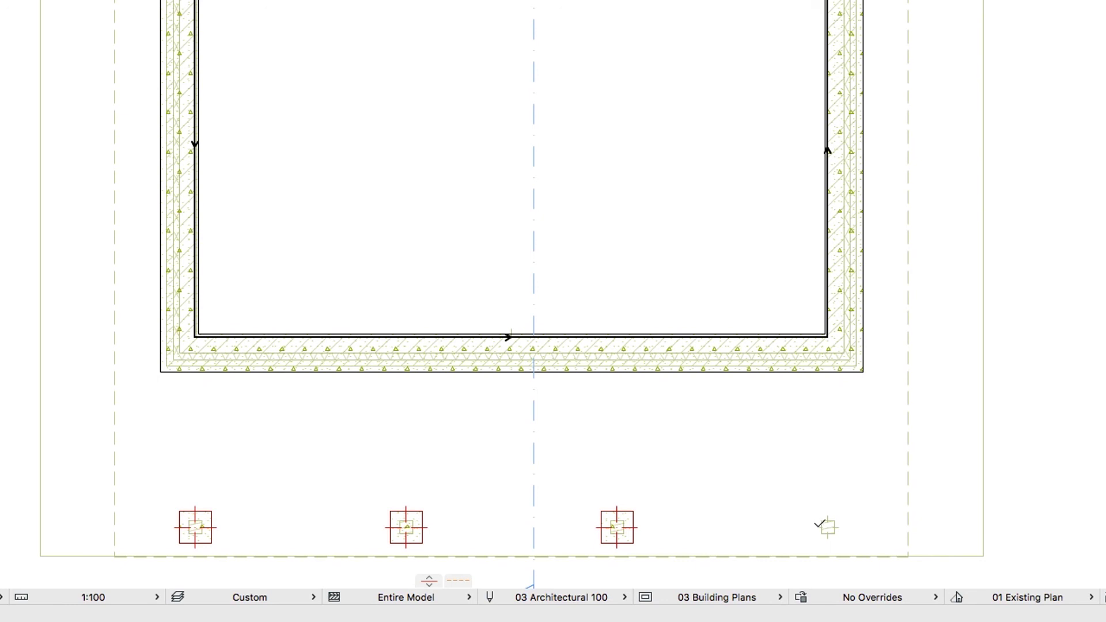
left_click(829, 525)
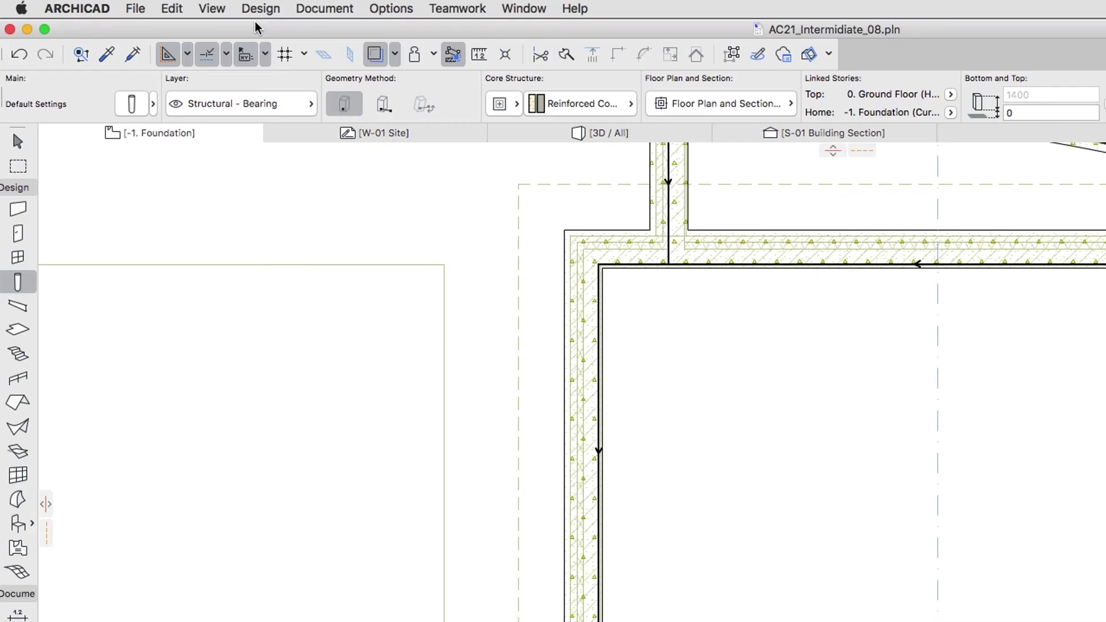
- Hide Wall & Beam Reference Lines and turn off Transparent Fills and Zones for the trace reference
left_click(213, 9)
mouse_move(230, 34)
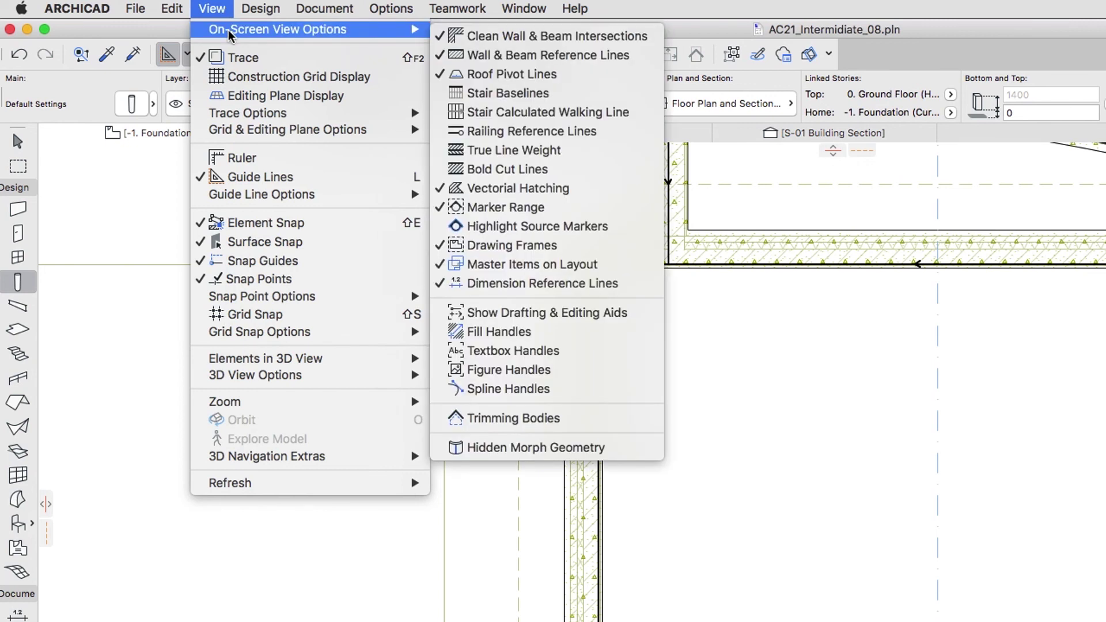
left_click(455, 54)
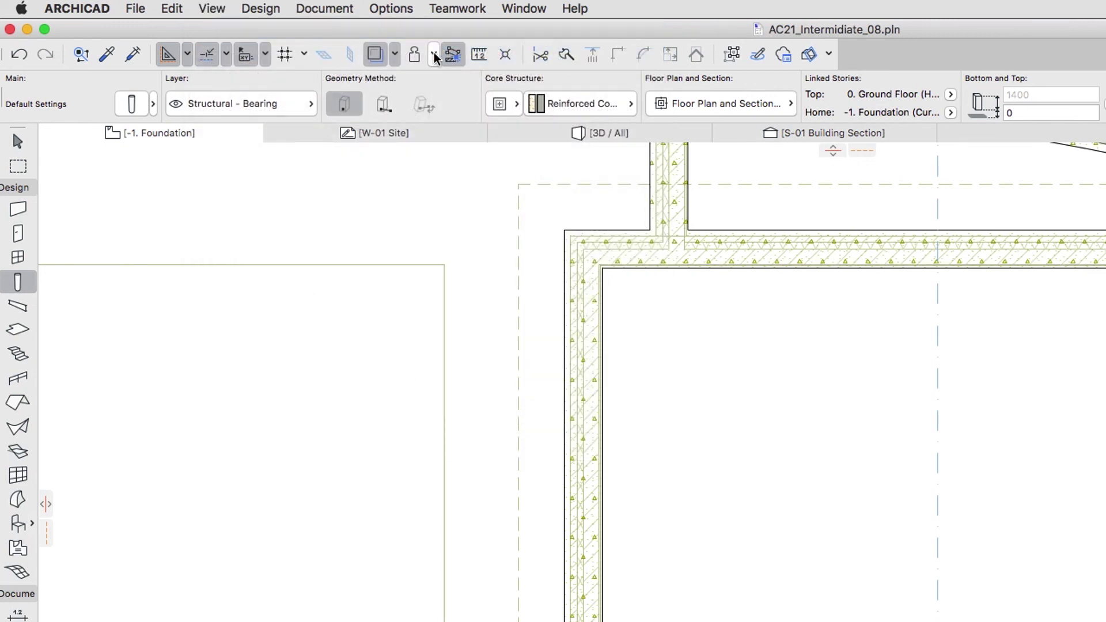
left_click(396, 55)
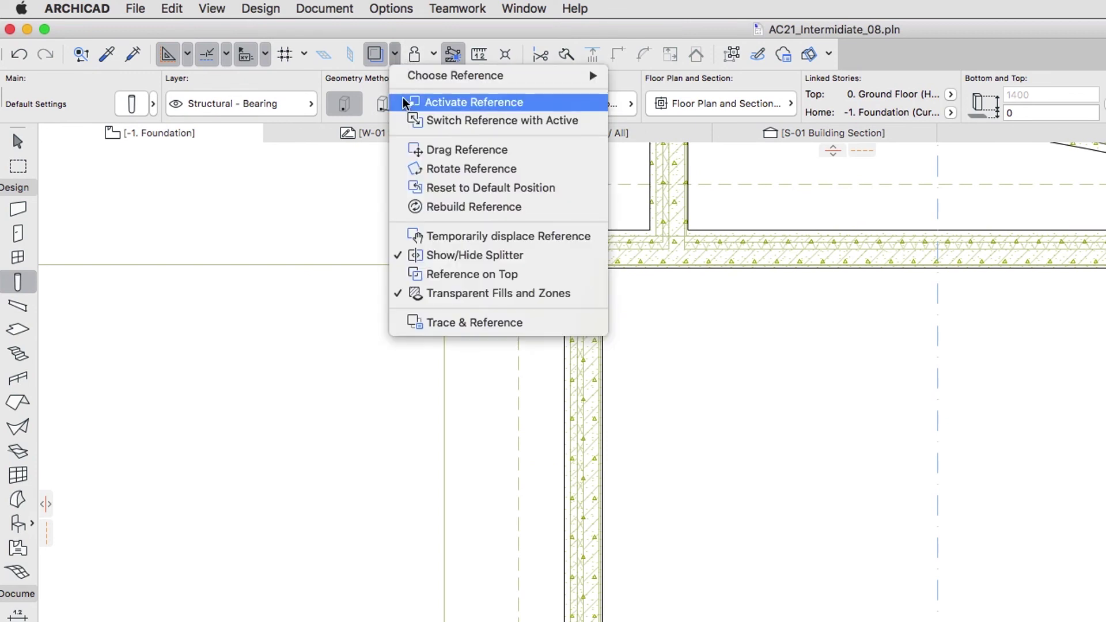
left_click(416, 294)
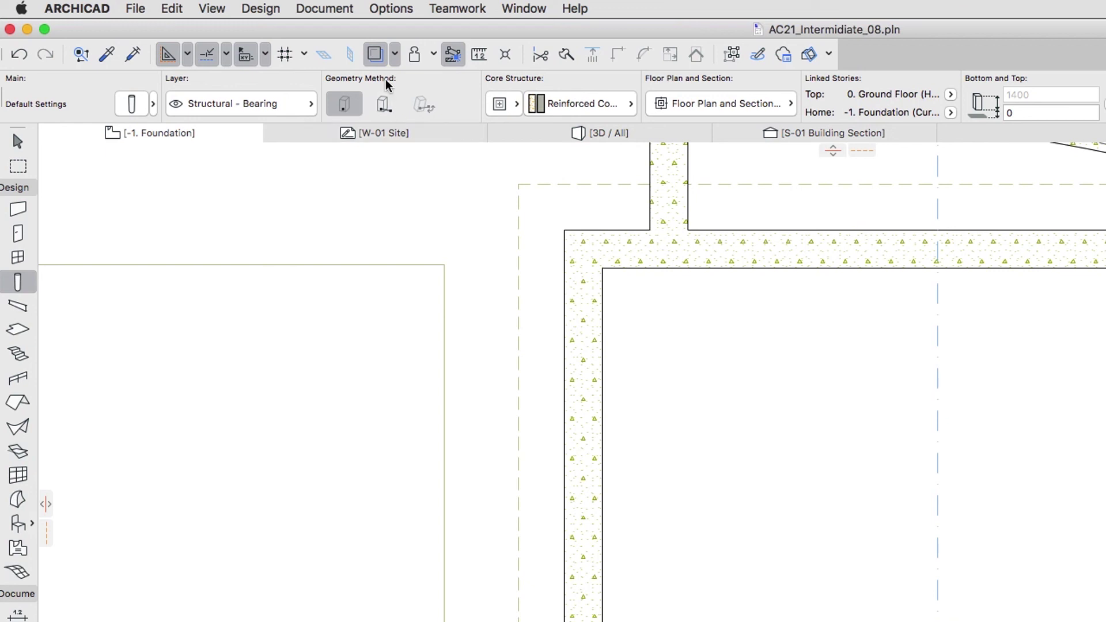